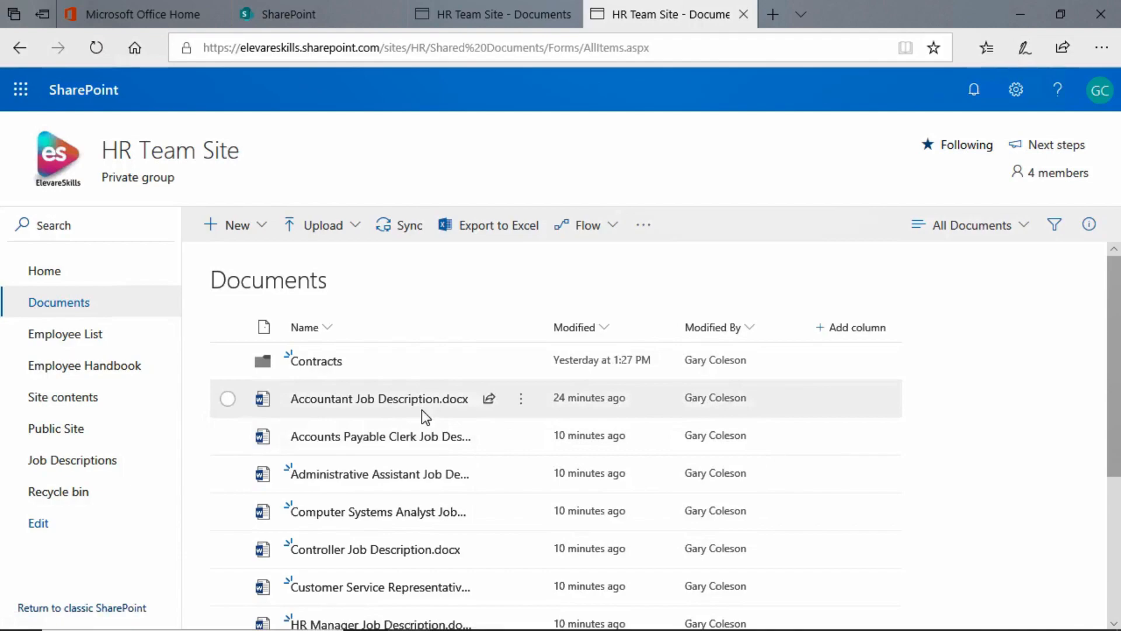
Step: Select the Accounts Payable Clerk Job Description file in the Documents library
scroll(422, 411, "down", 3)
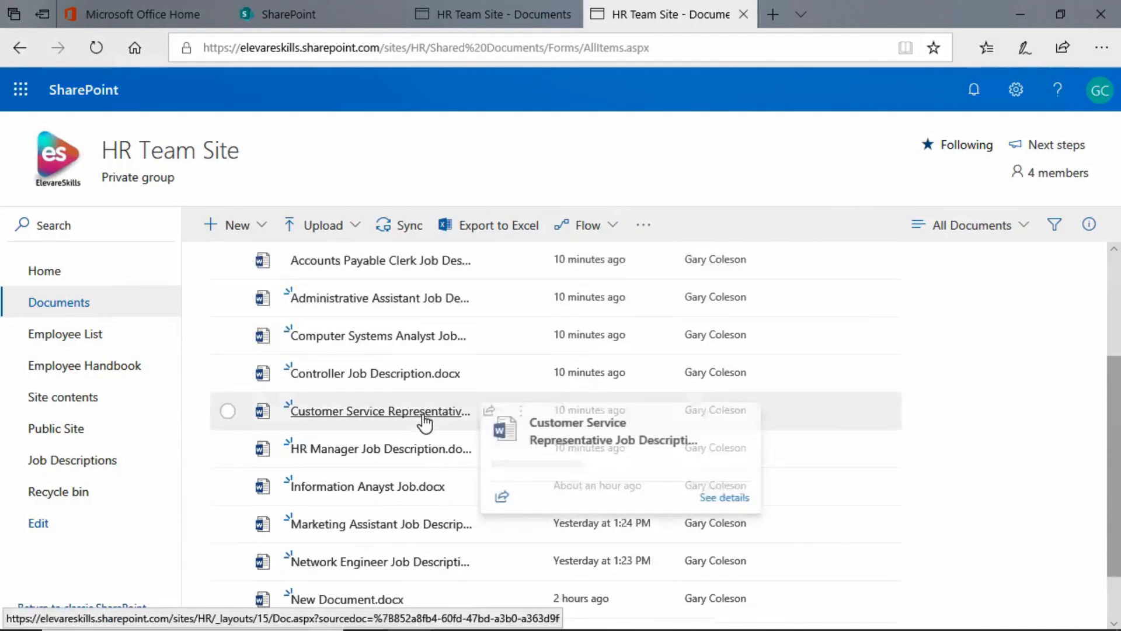
scroll(415, 449, "up", 2)
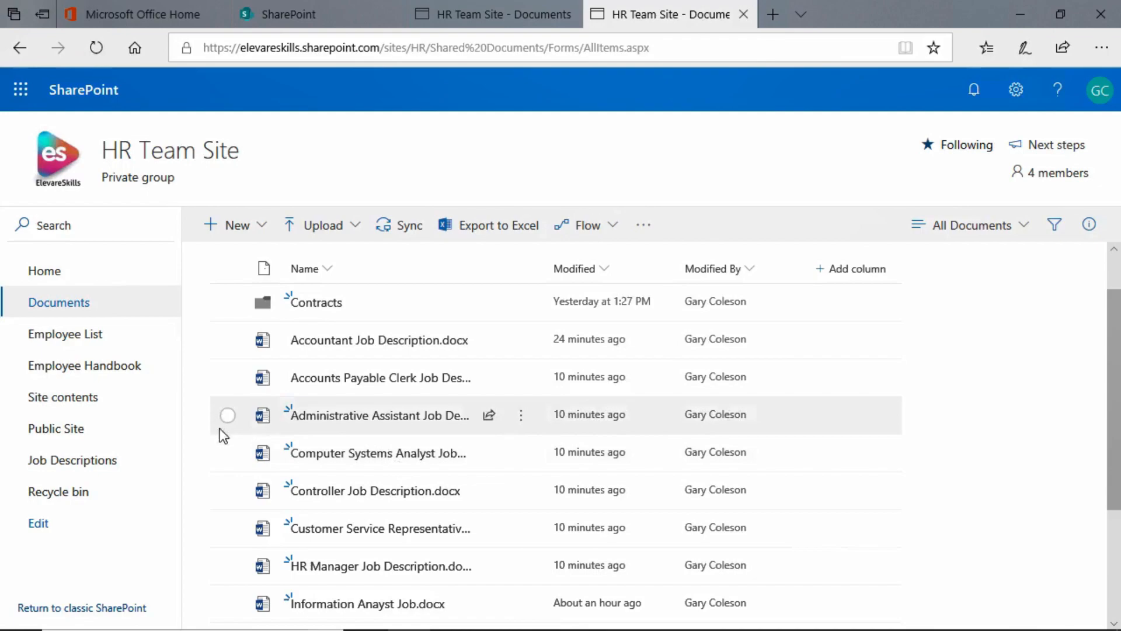
left_click(227, 378)
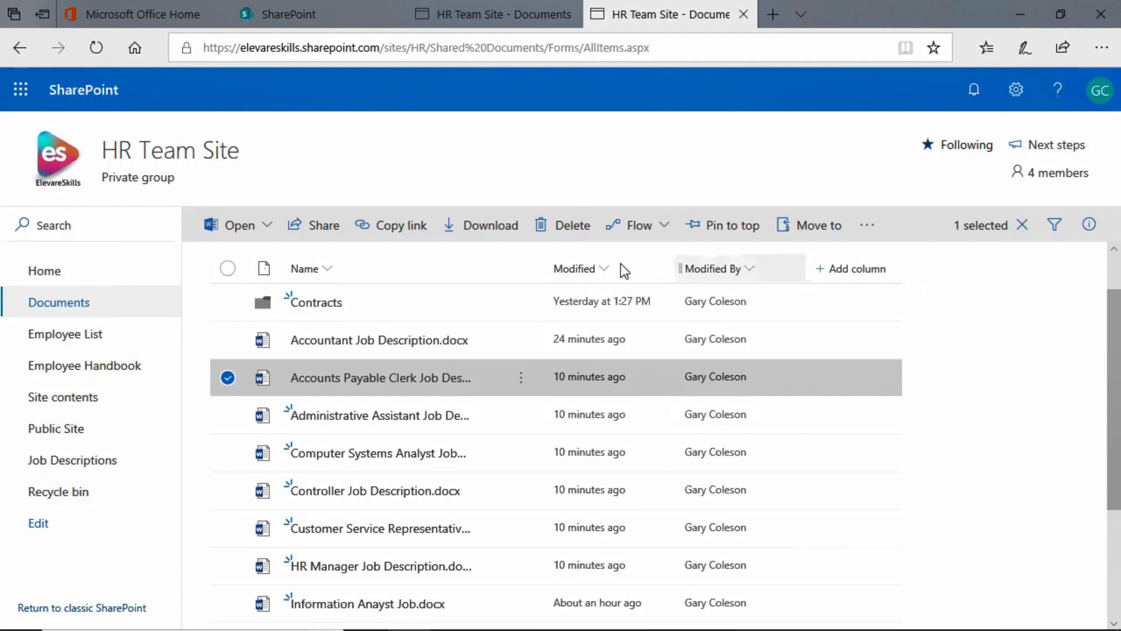
left_click(816, 235)
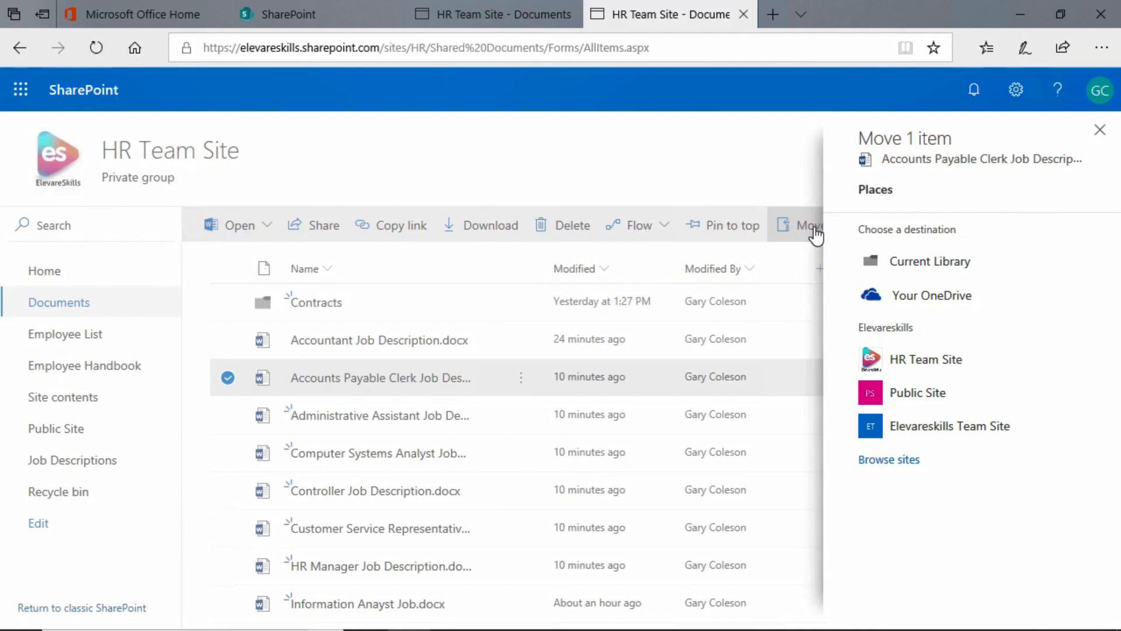
left_click(917, 269)
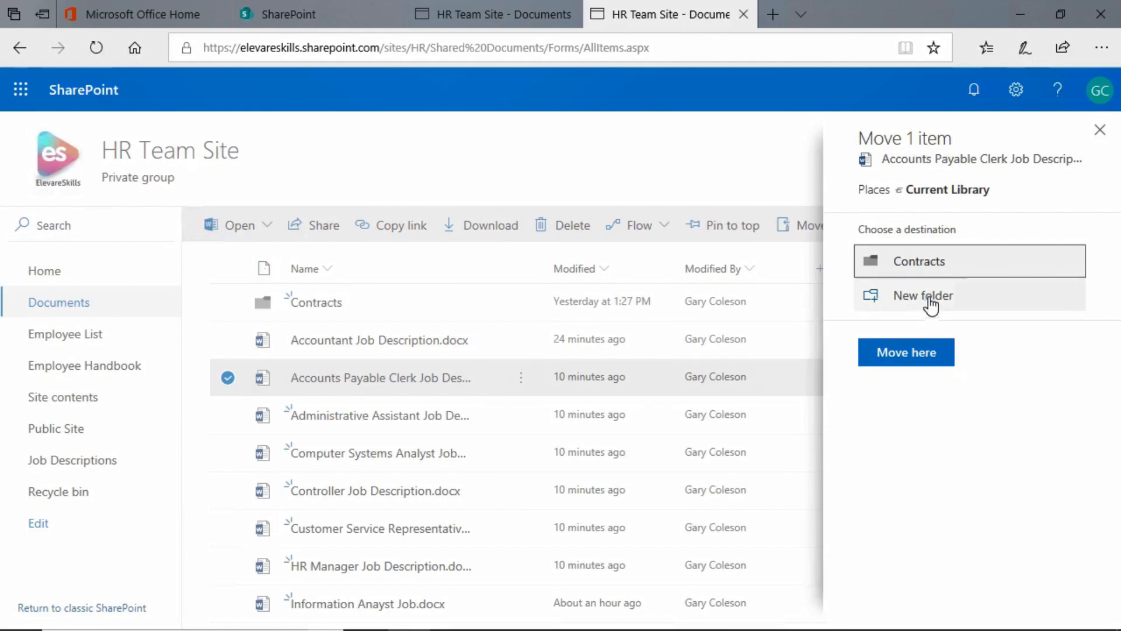
left_click(1100, 130)
Step: Move the selected Accounts Payable Clerk Job Description file to the HR Team Site's Job Descriptions library and open that library
left_click(811, 239)
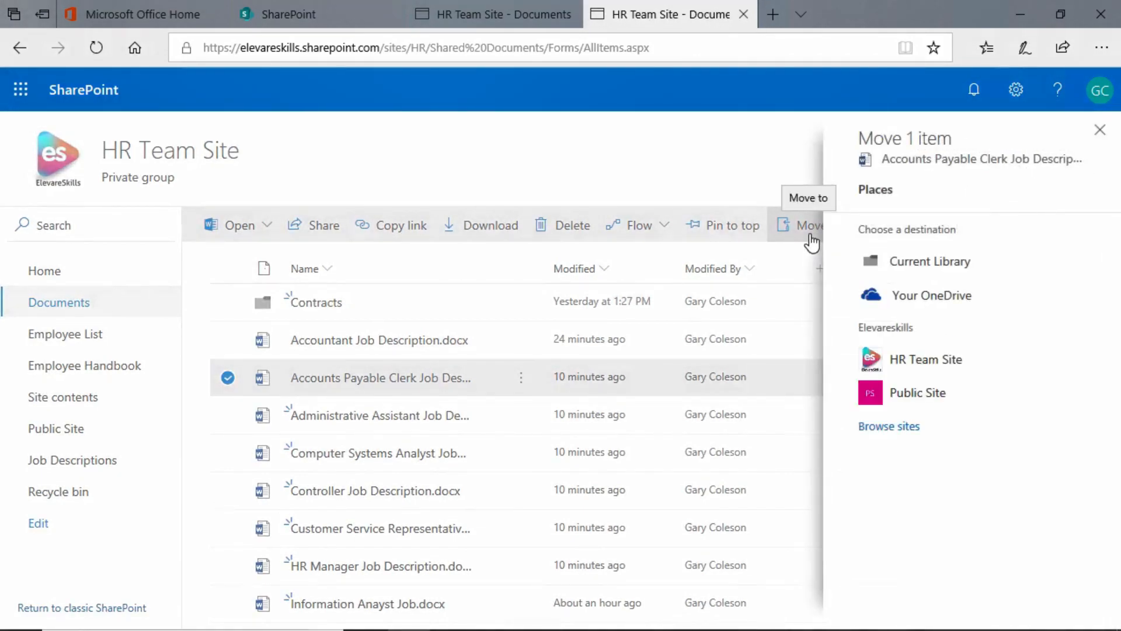
left_click(930, 363)
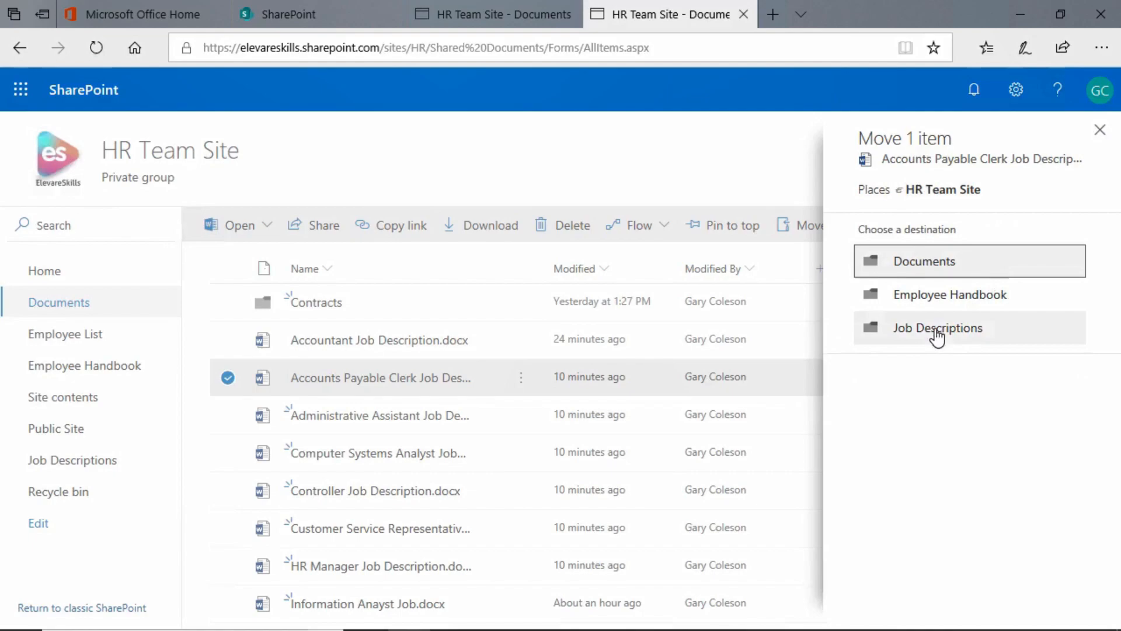
left_click(937, 336)
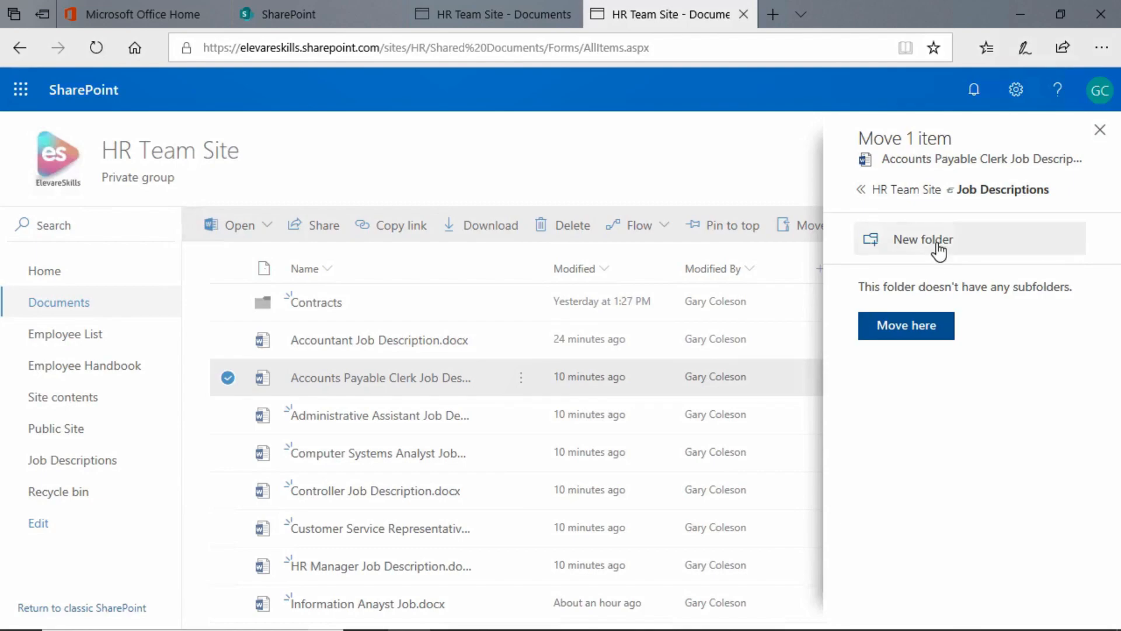
left_click(926, 332)
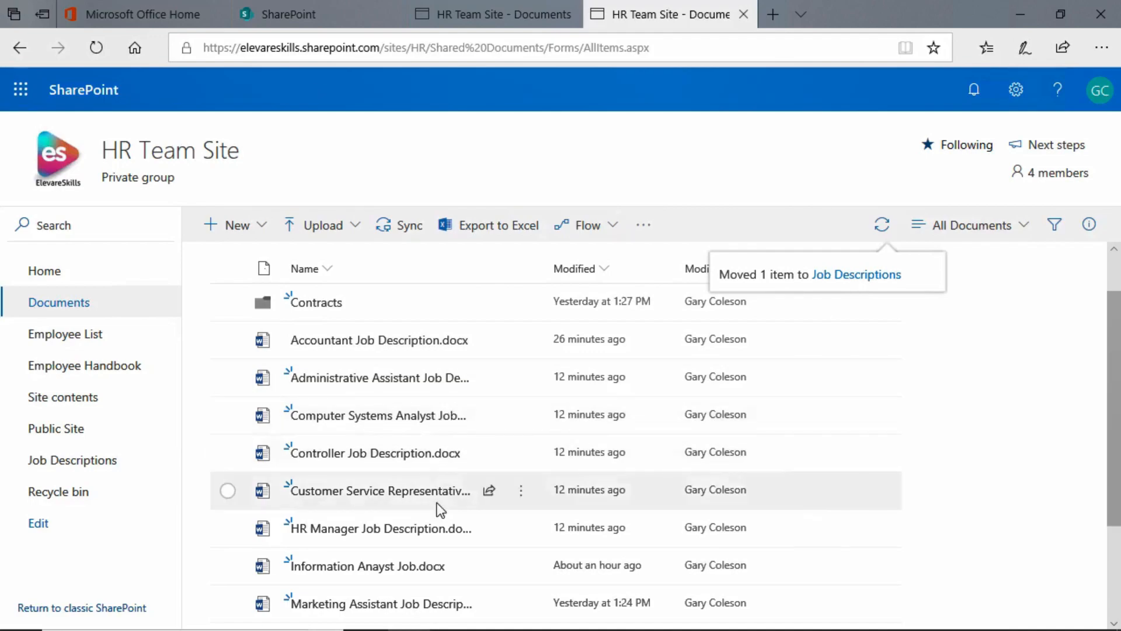
left_click(73, 463)
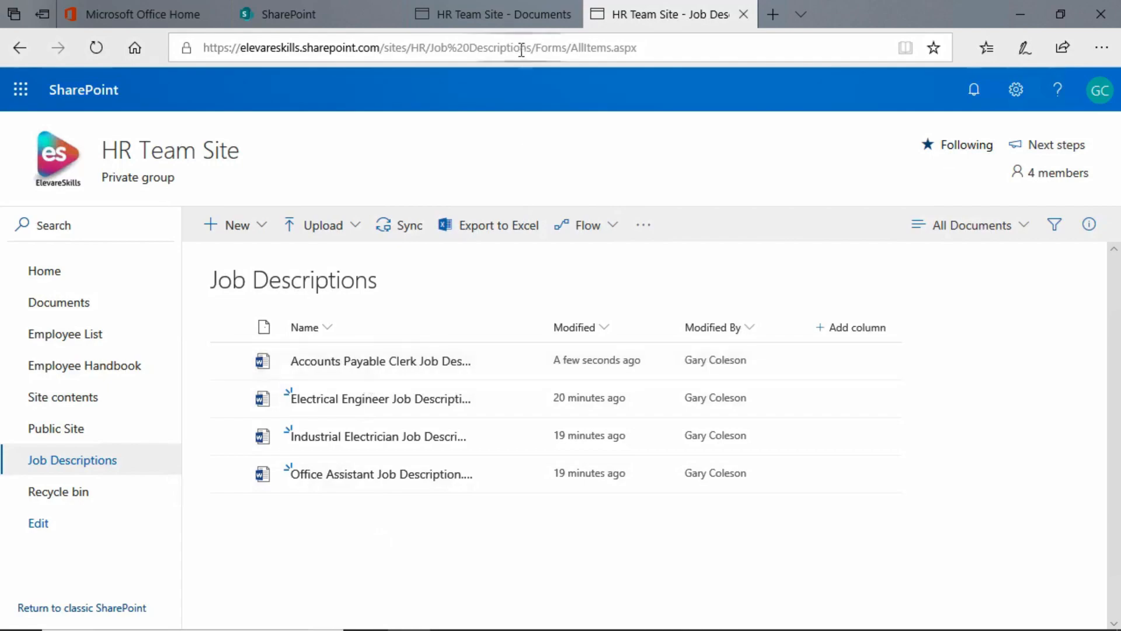
Step: Move the eight files from Administrative Assistant Job Description through Network Engineer Job Description out of Documents into the HR Team Site's Job Descriptions library
left_click(502, 23)
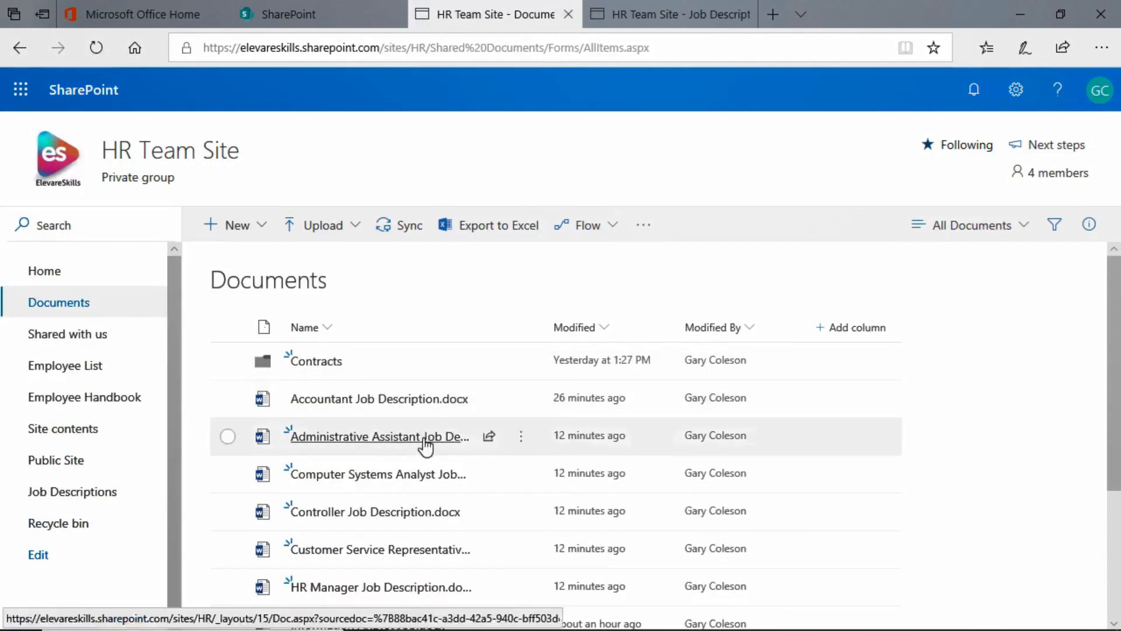
scroll(422, 456, "down", 1)
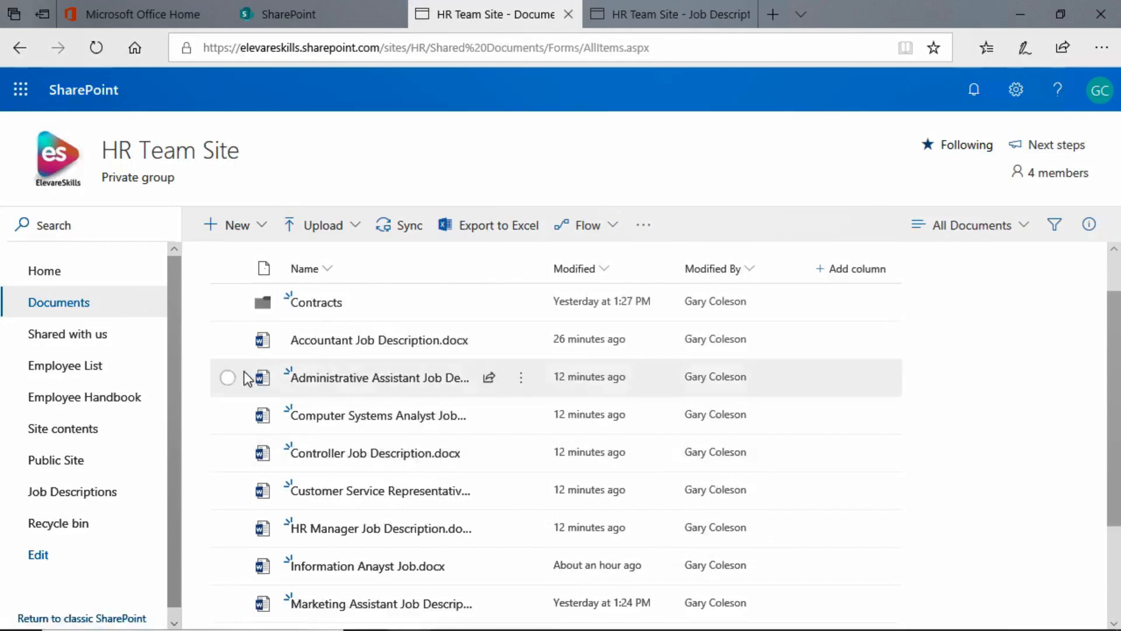
left_click(220, 379)
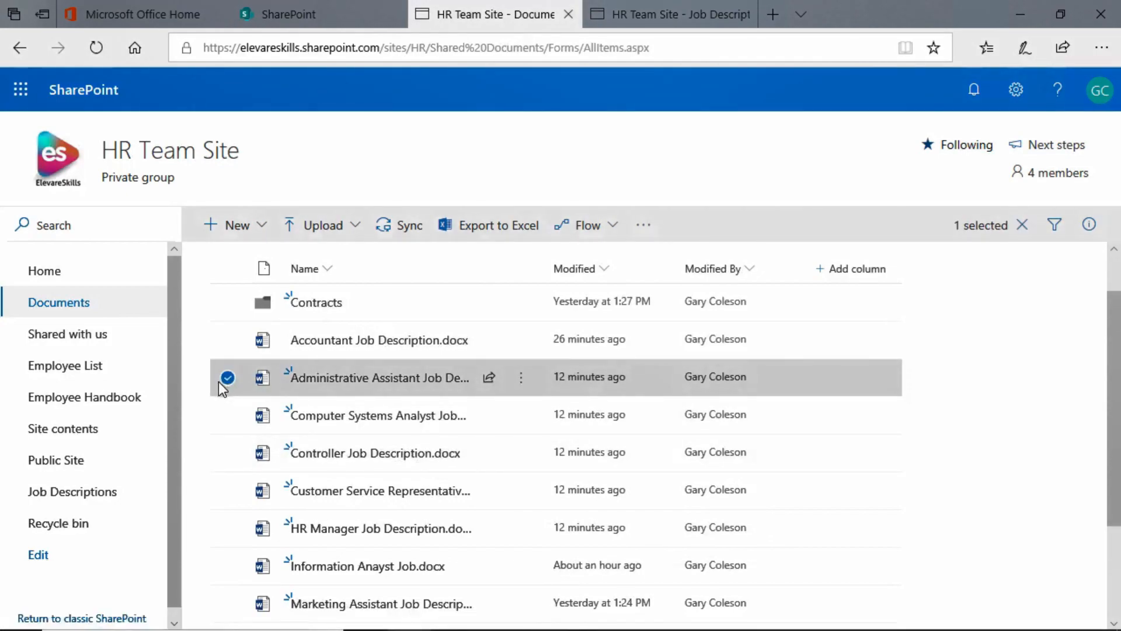
left_click(231, 417)
left_click(226, 454)
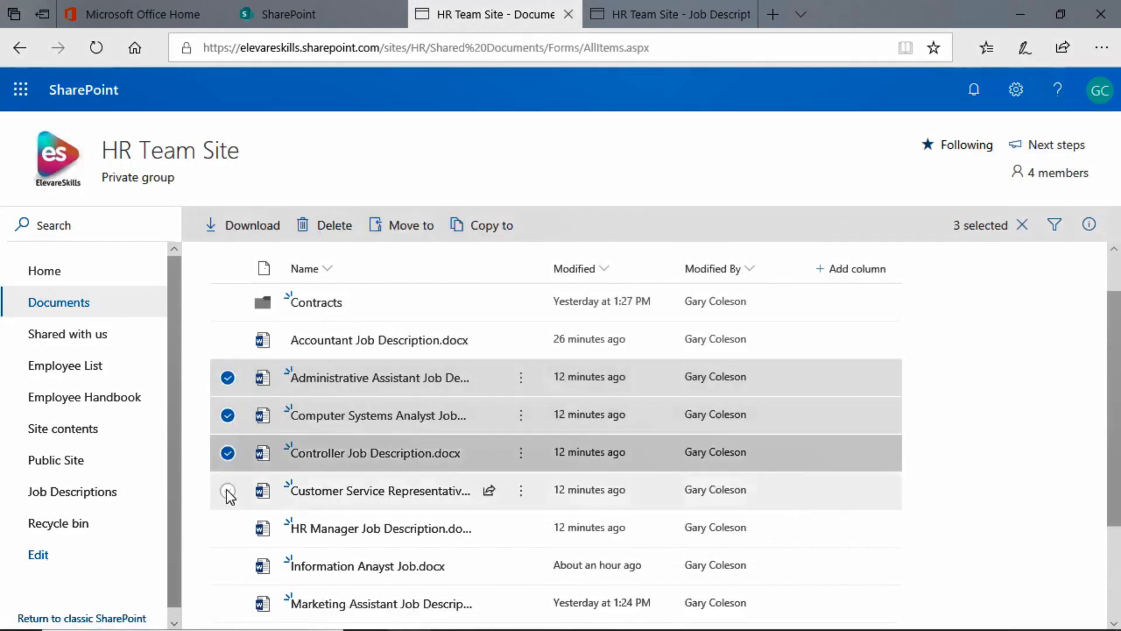
left_click(229, 491)
left_click(227, 529)
scroll(231, 520, "down", 2)
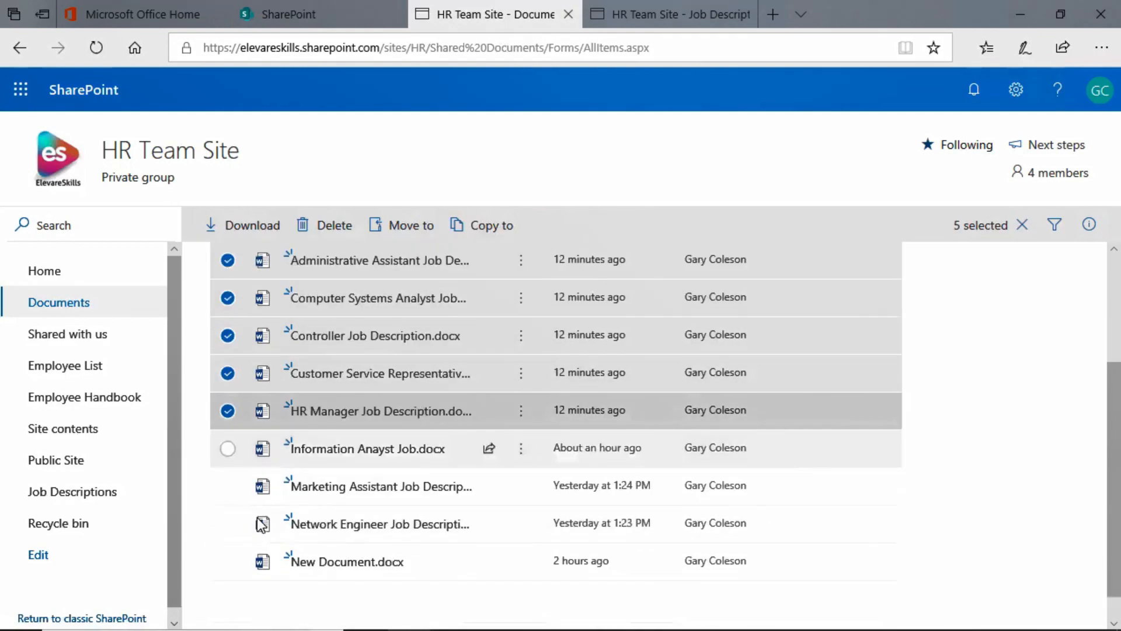
left_click(231, 455)
left_click(229, 485)
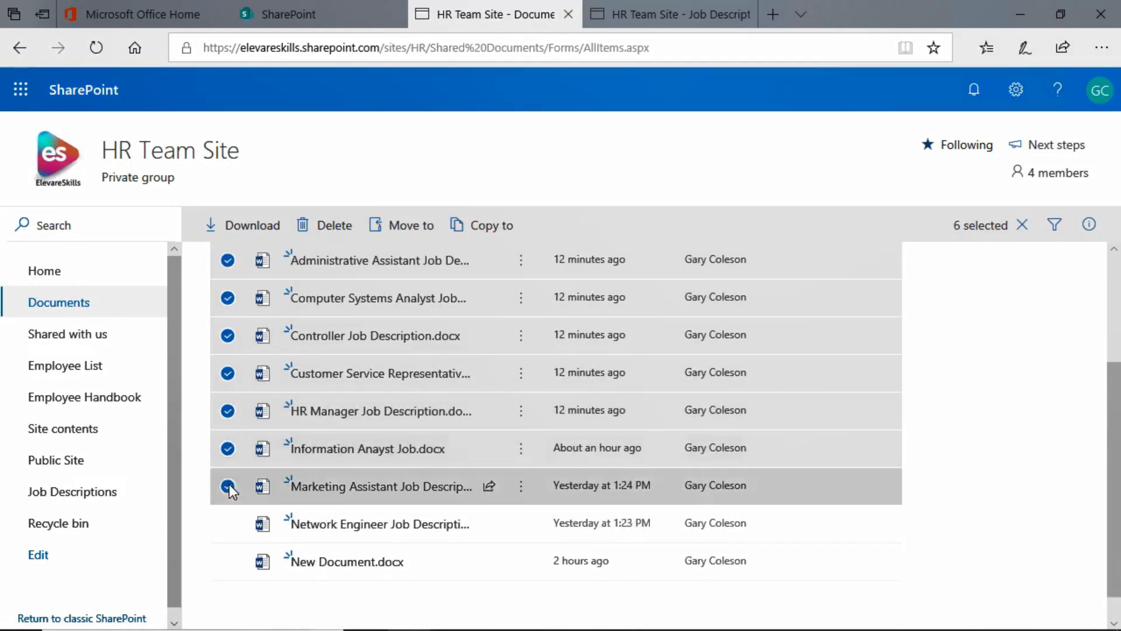
left_click(230, 524)
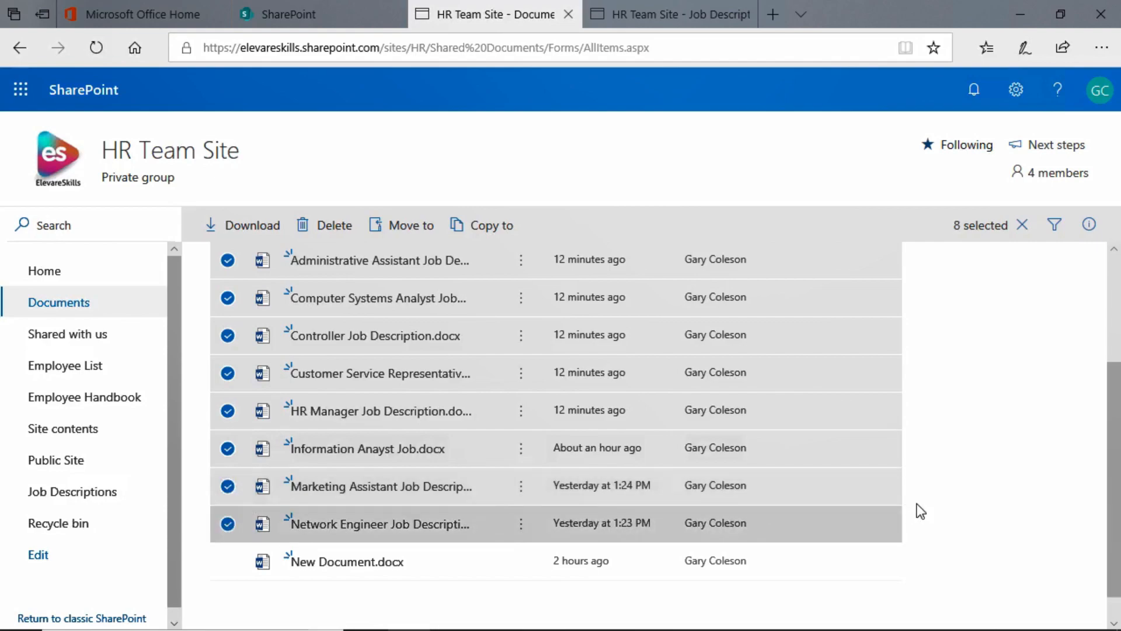
scroll(916, 504, "up", 2)
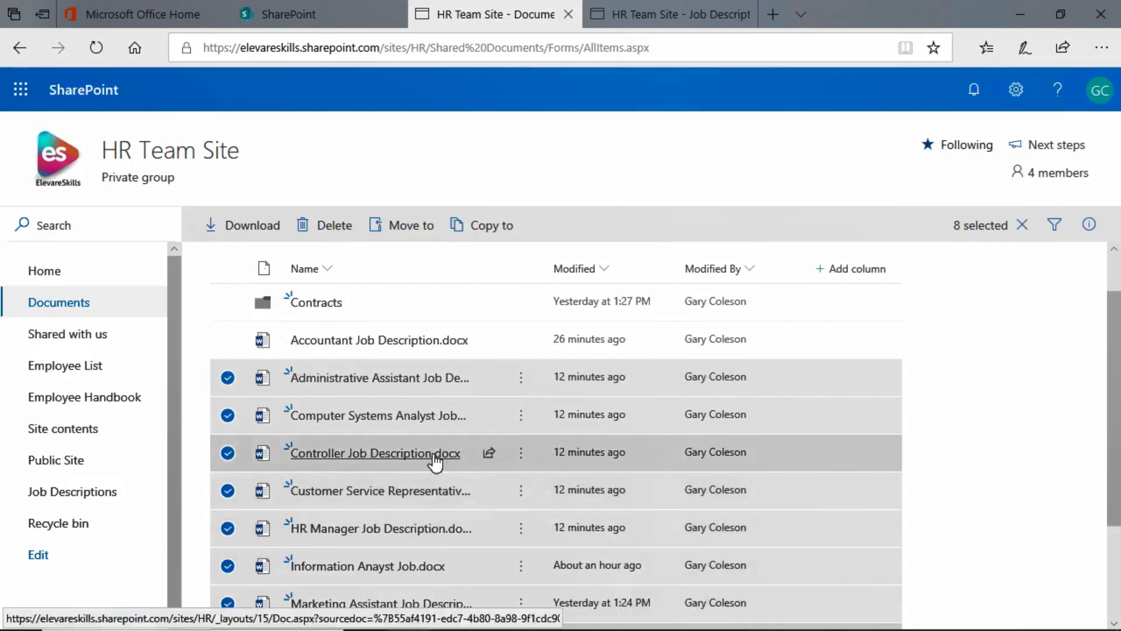
left_click(399, 232)
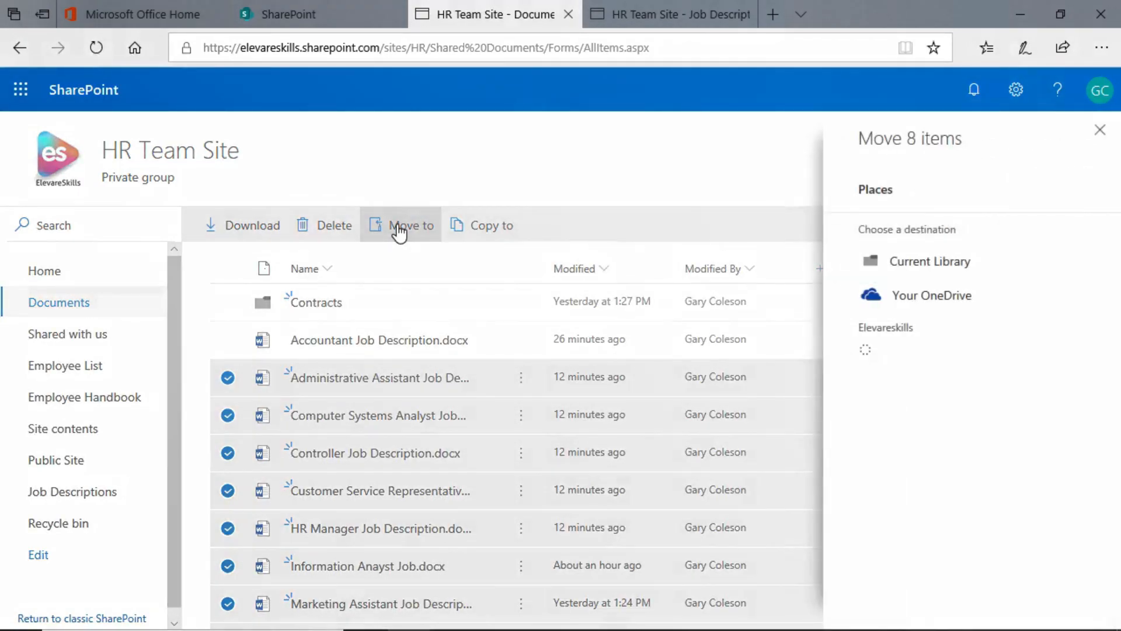
left_click(928, 362)
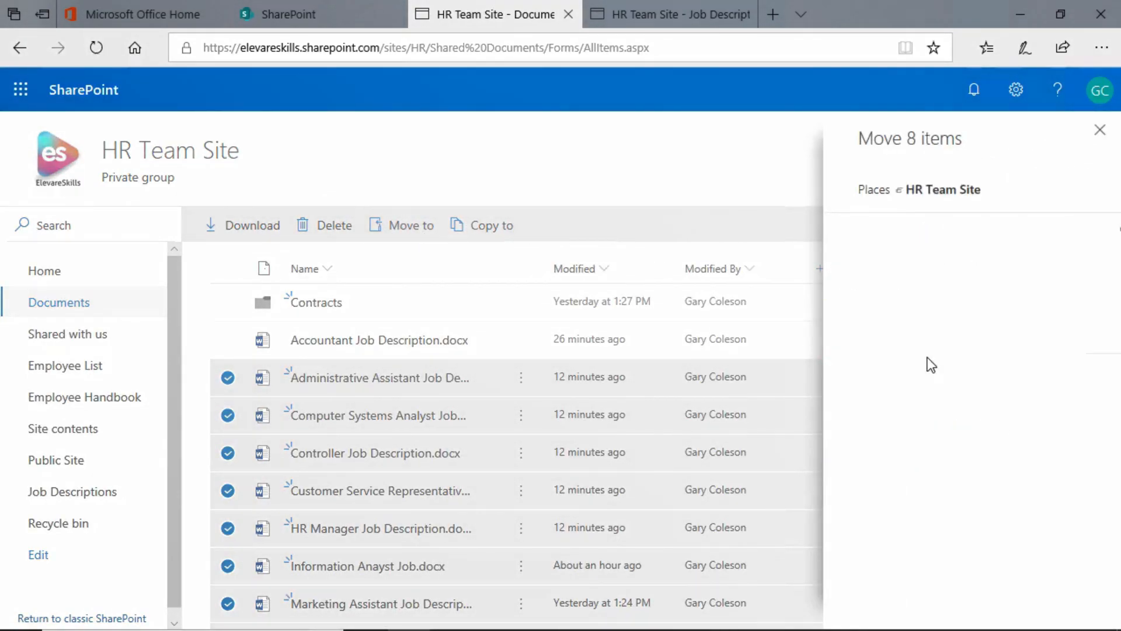
left_click(926, 332)
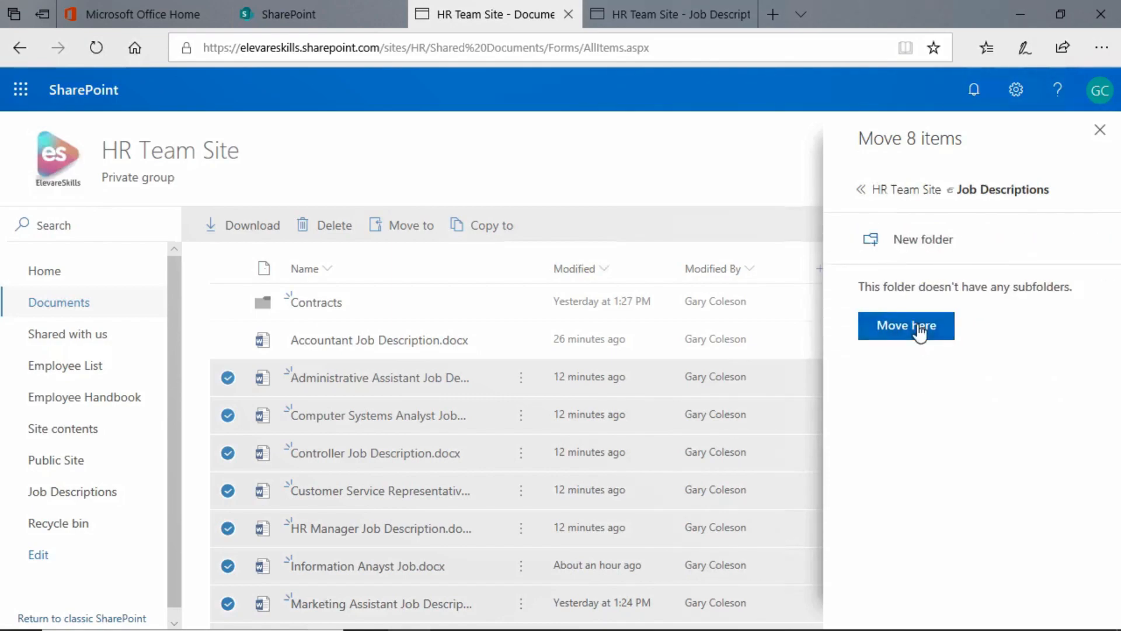
left_click(918, 327)
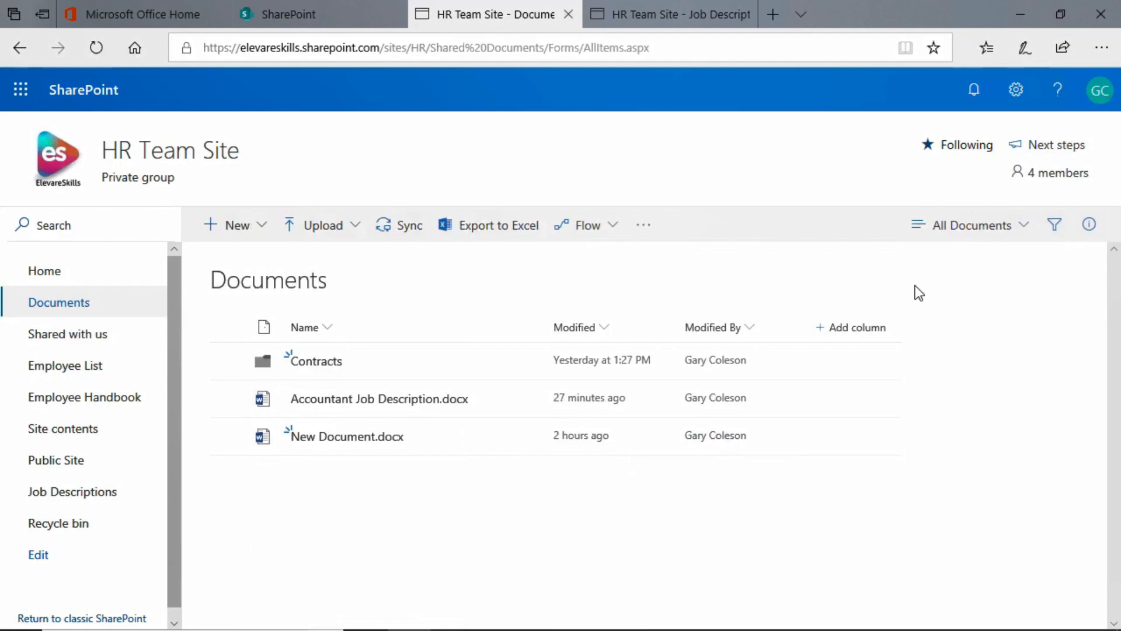
Step: Reload the open Job Descriptions library page to check for the moved files, and return to the Documents library
left_click(681, 13)
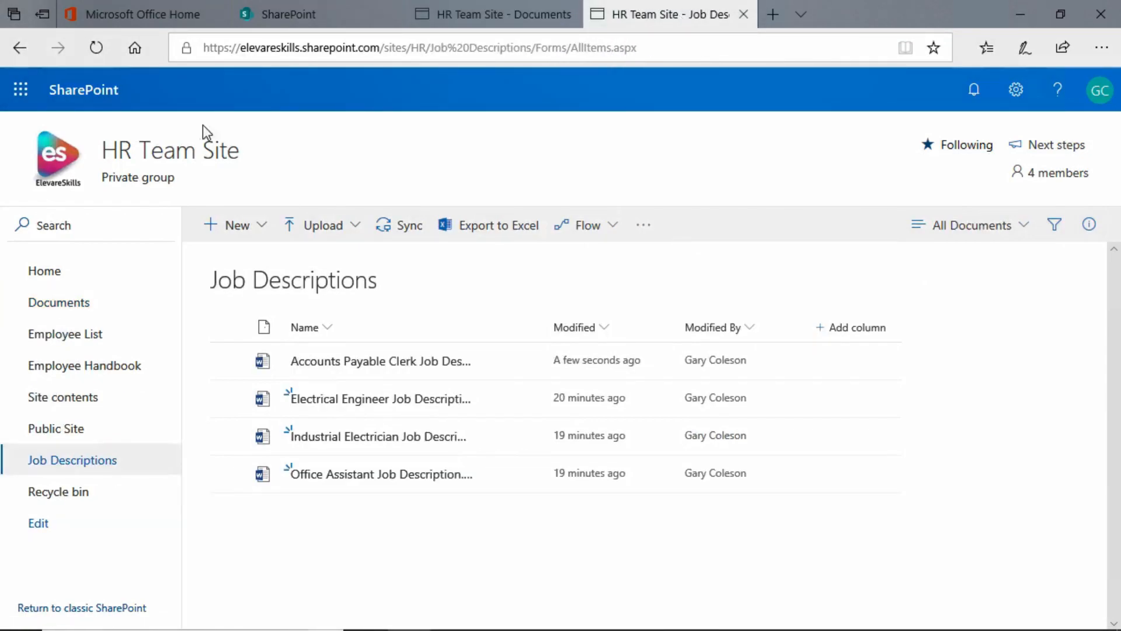
left_click(98, 51)
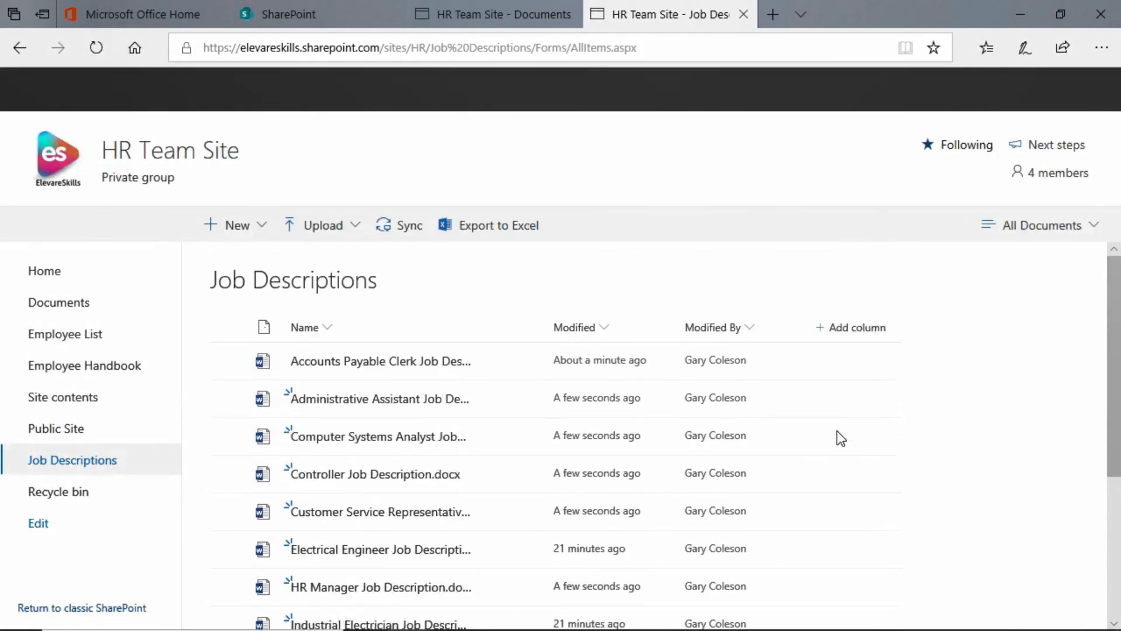
left_click(505, 15)
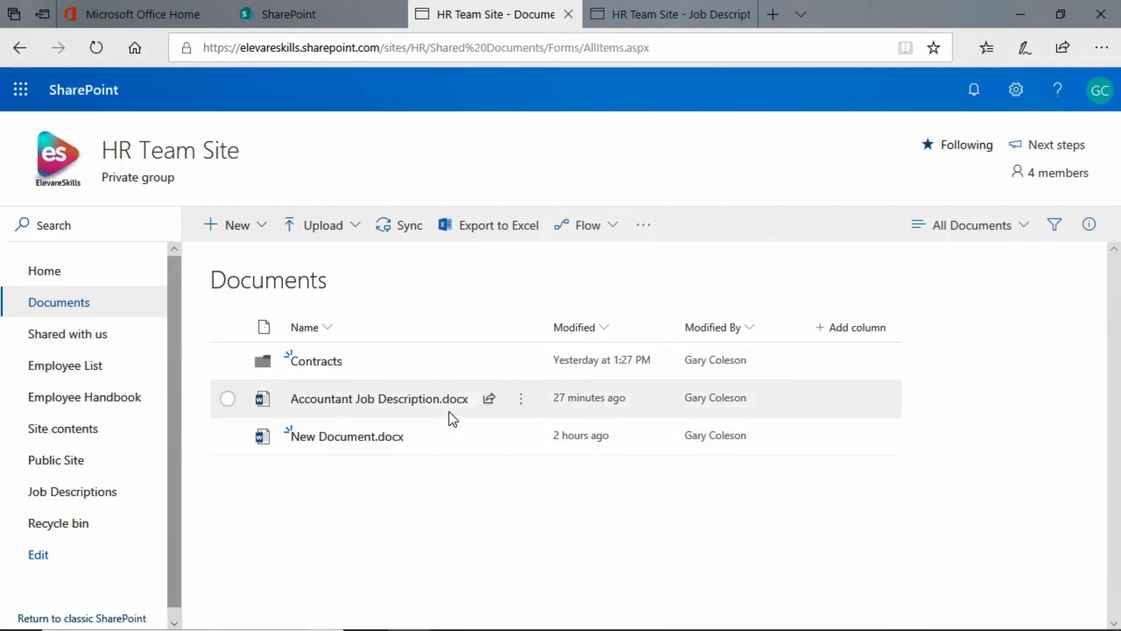
Step: Try to move Accountant Job Description.docx from Documents to the HR Team Site's Job Descriptions library
mouse_move(420, 407)
mouse_move(376, 406)
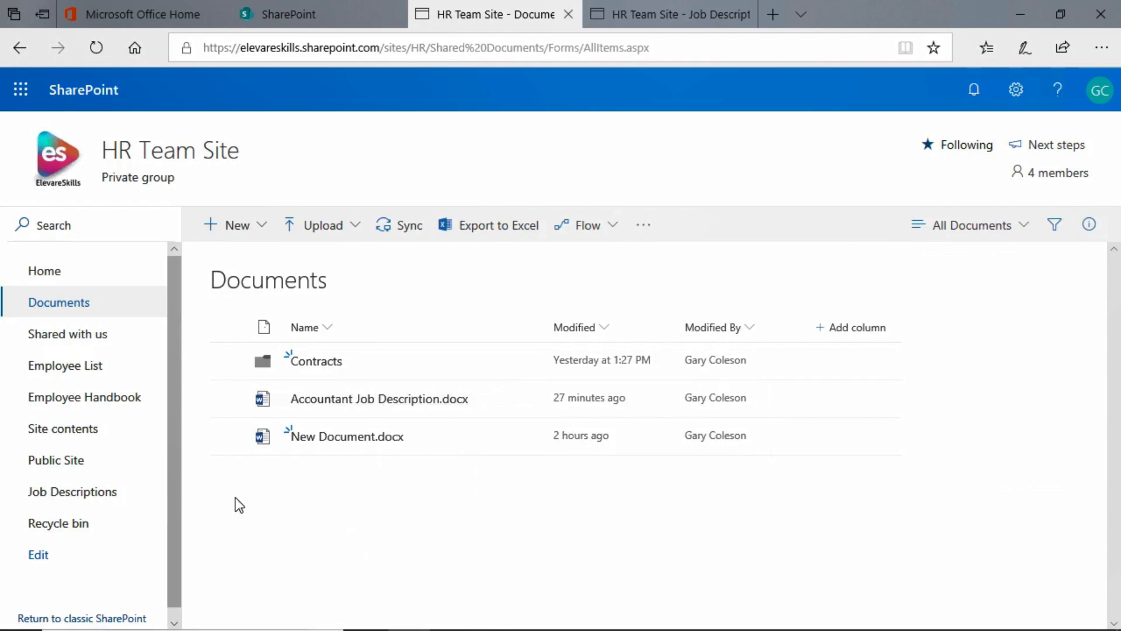
left_click(226, 401)
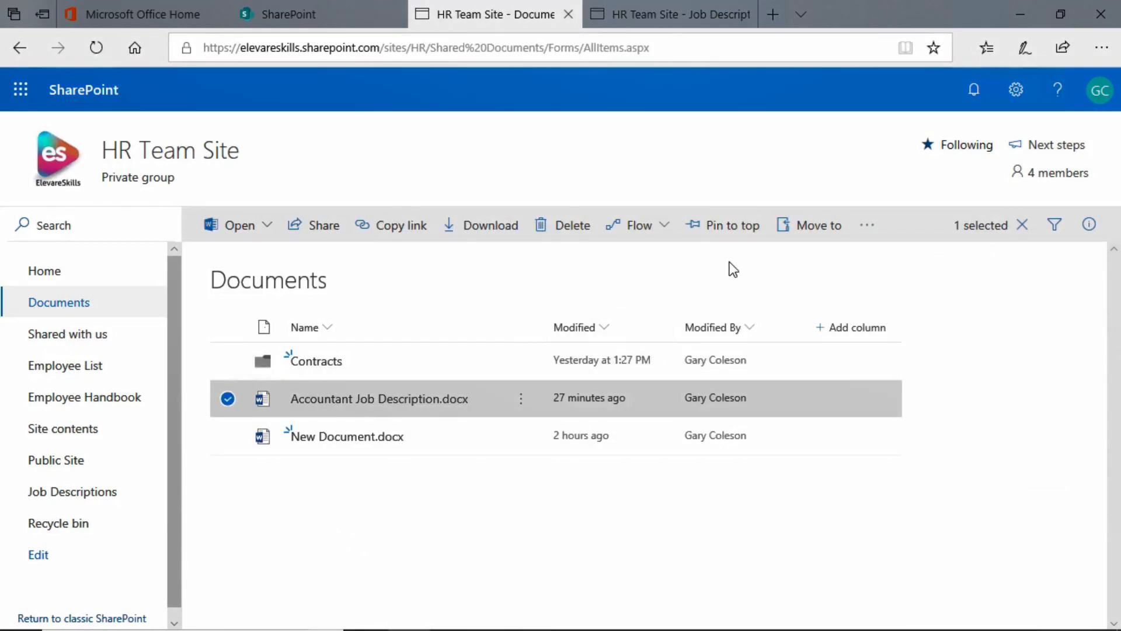
left_click(836, 227)
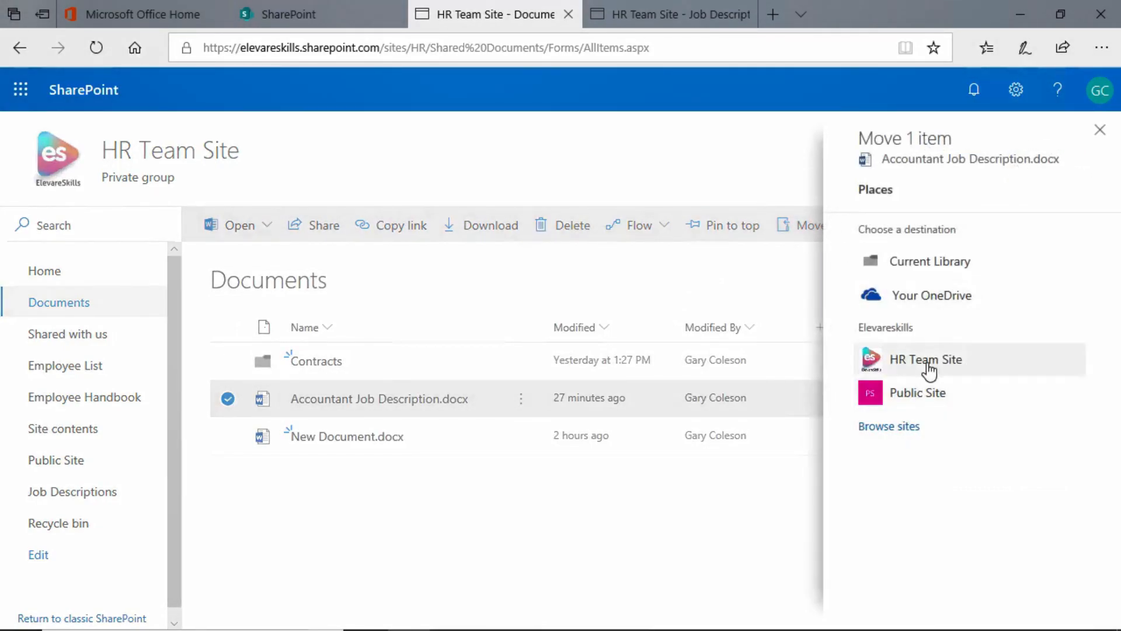
left_click(930, 357)
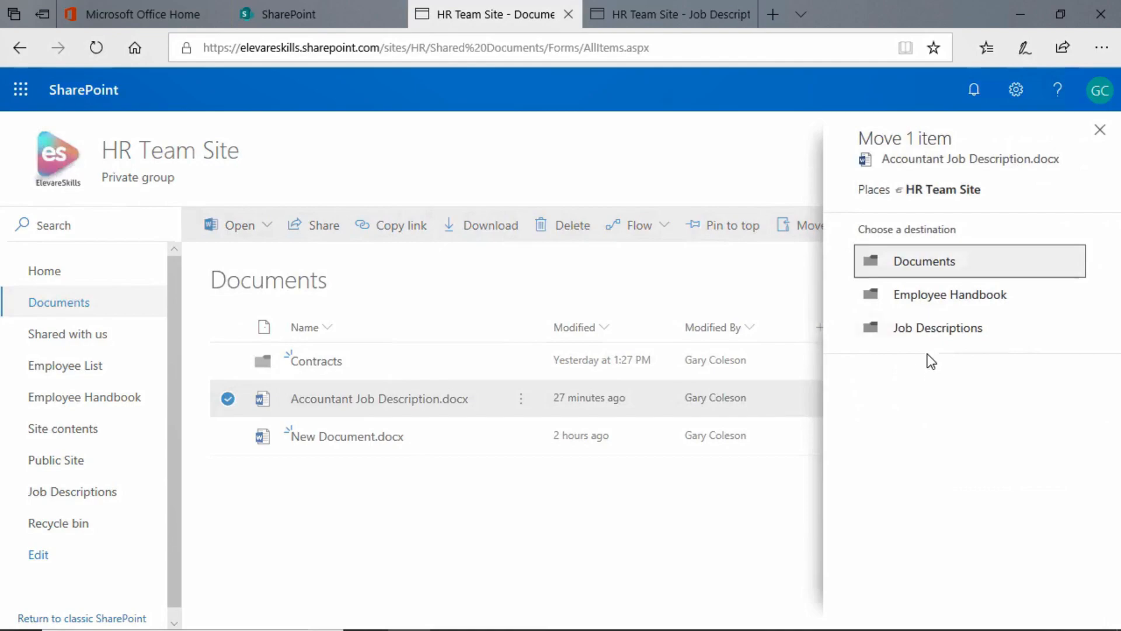
left_click(929, 330)
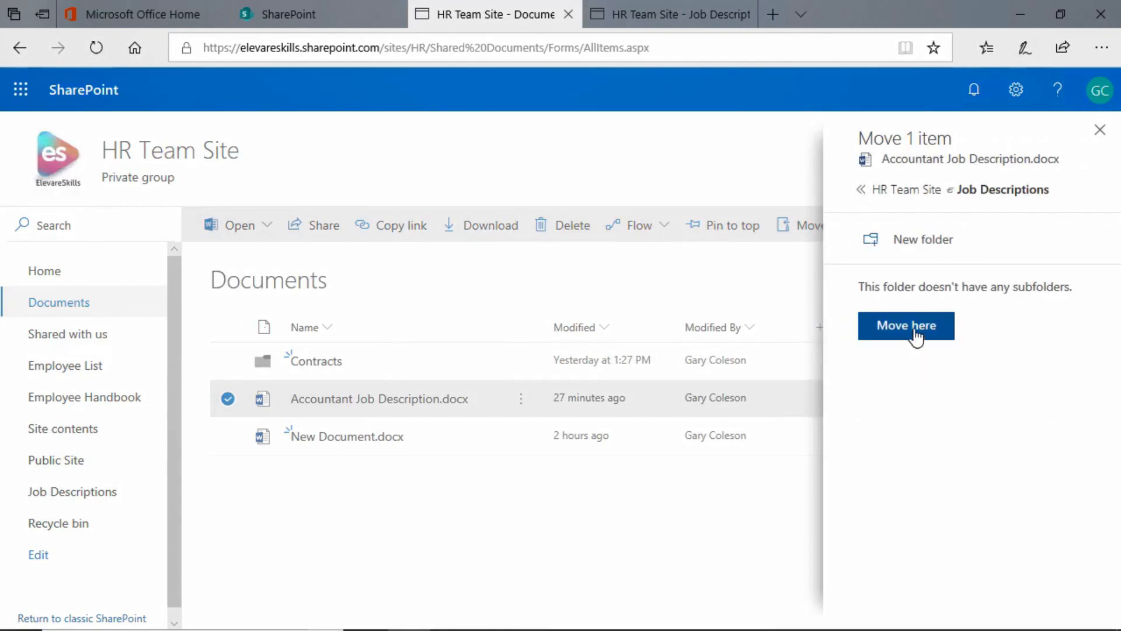
left_click(915, 338)
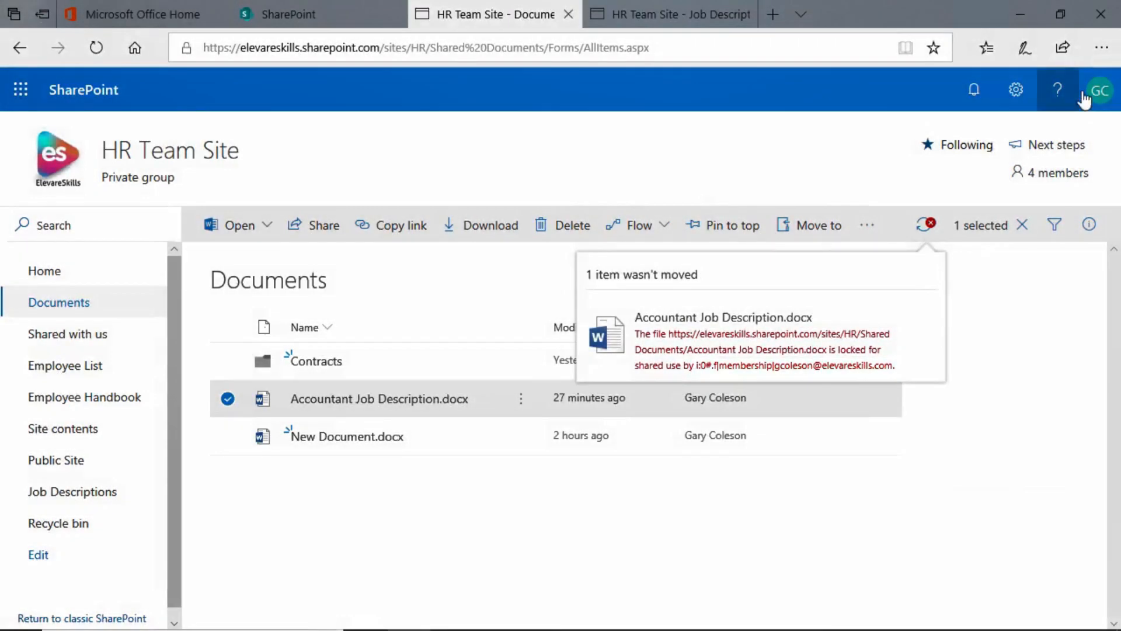
Step: Check the signed-in account and the progress details of the move, dismissing the Accountant Job Description.docx entry
left_click(1099, 94)
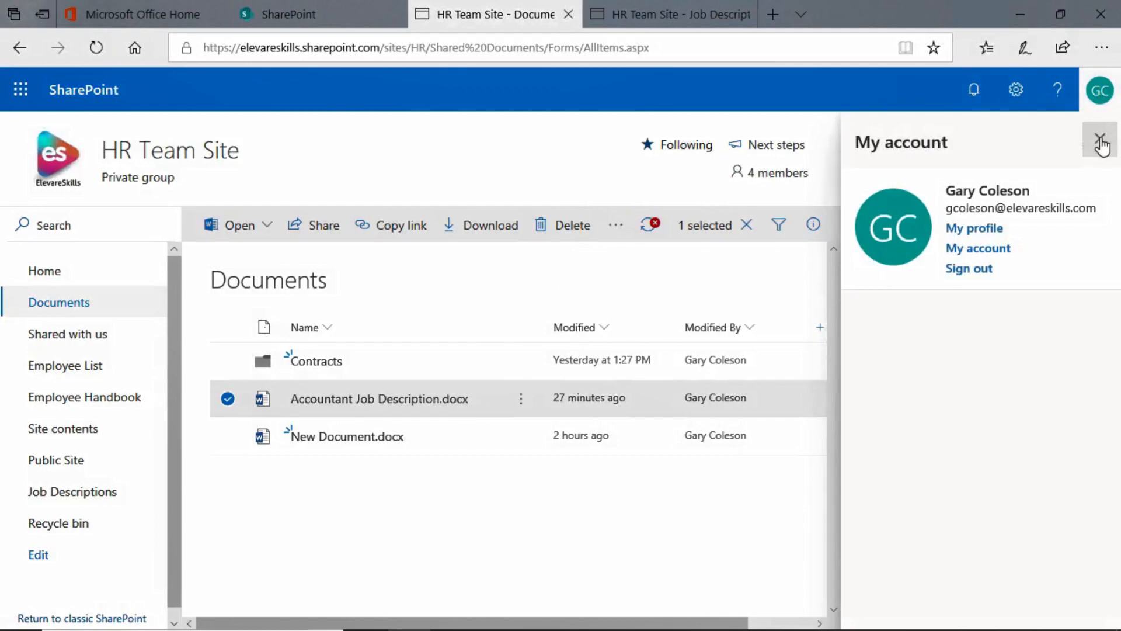
left_click(1102, 139)
left_click(927, 227)
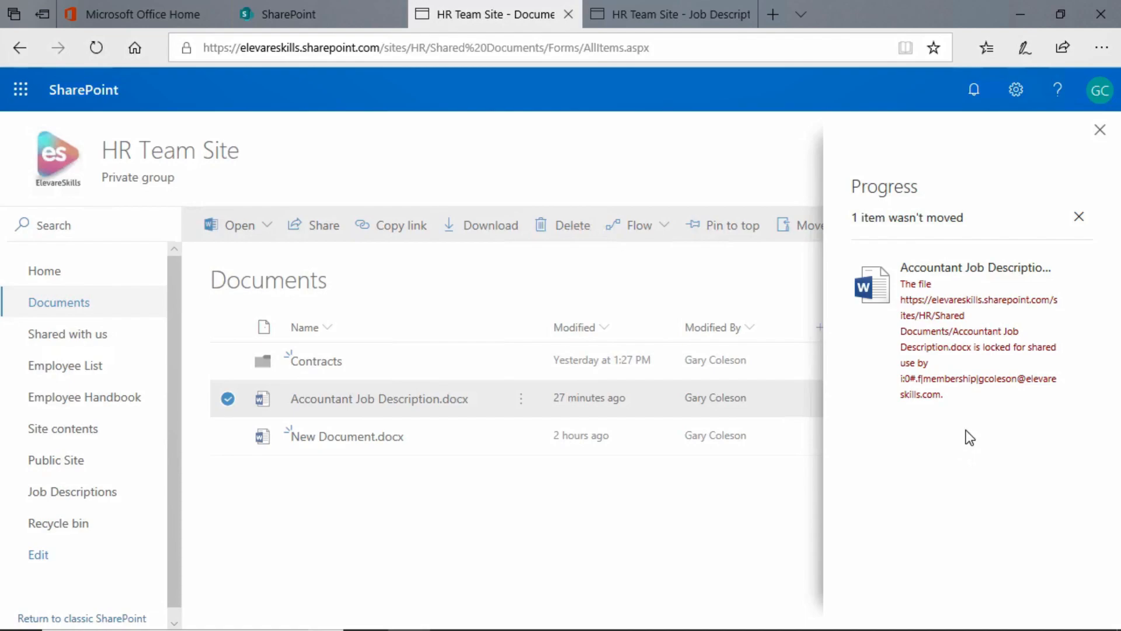
left_click(1078, 216)
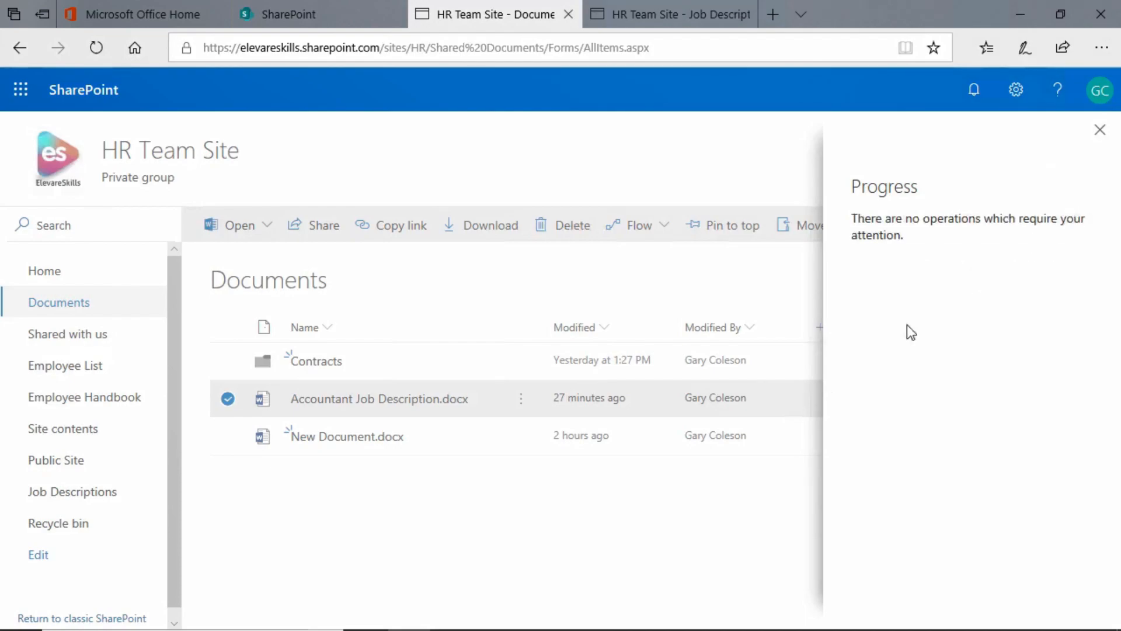
left_click(1100, 141)
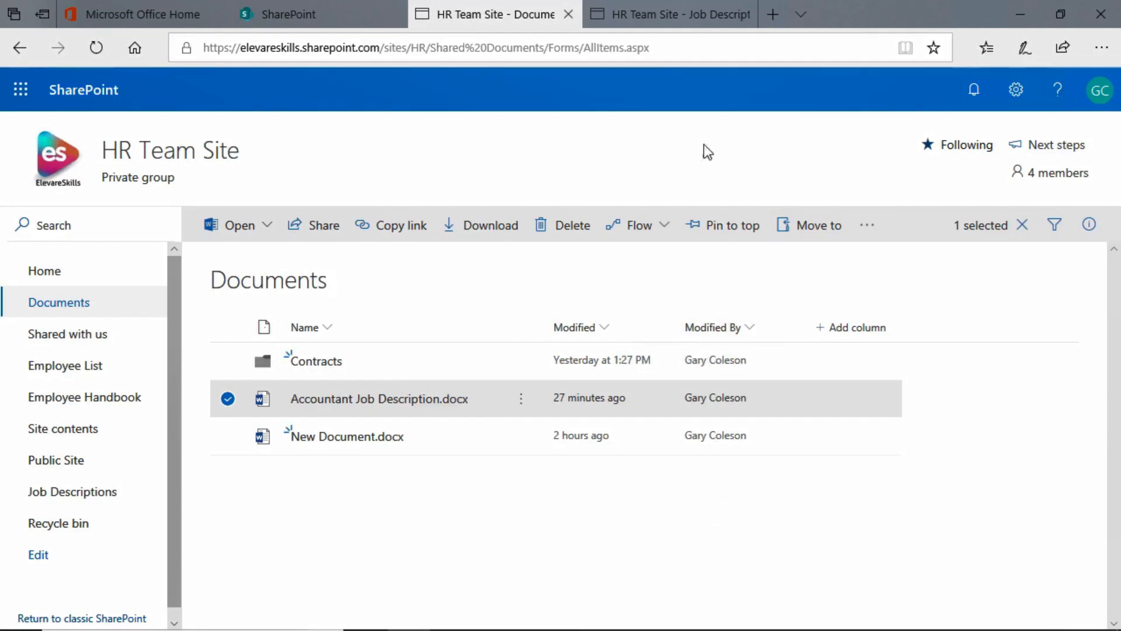
Step: Copy the Accounts Payable Clerk Job Description file from the HR Team Site's Job Descriptions library to the Public Site
left_click(677, 18)
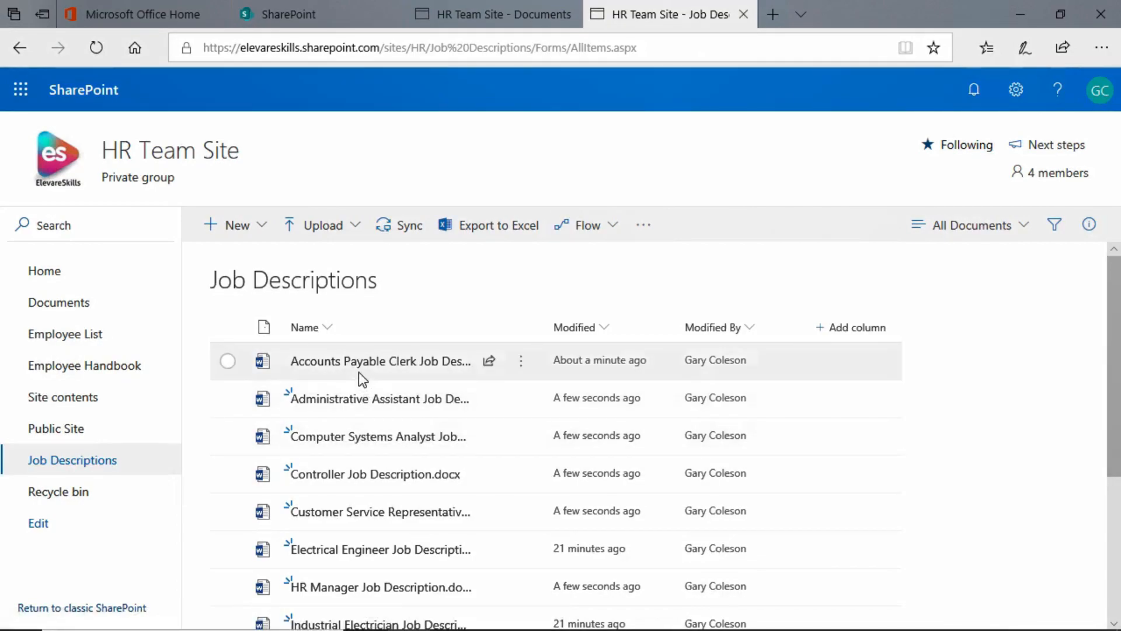
left_click(228, 362)
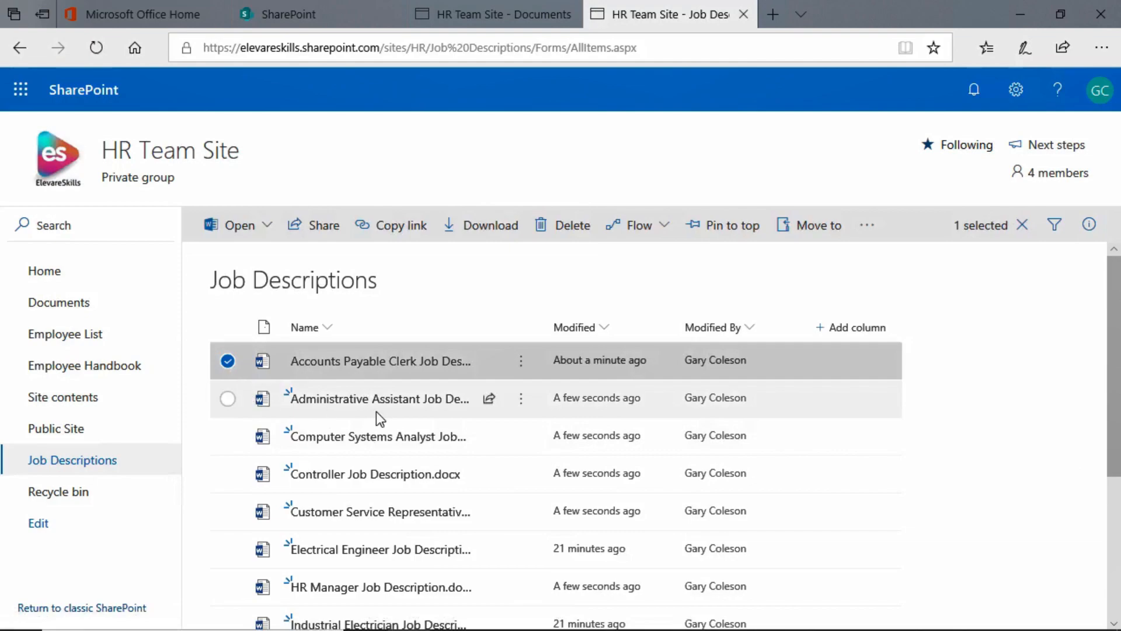
mouse_move(386, 372)
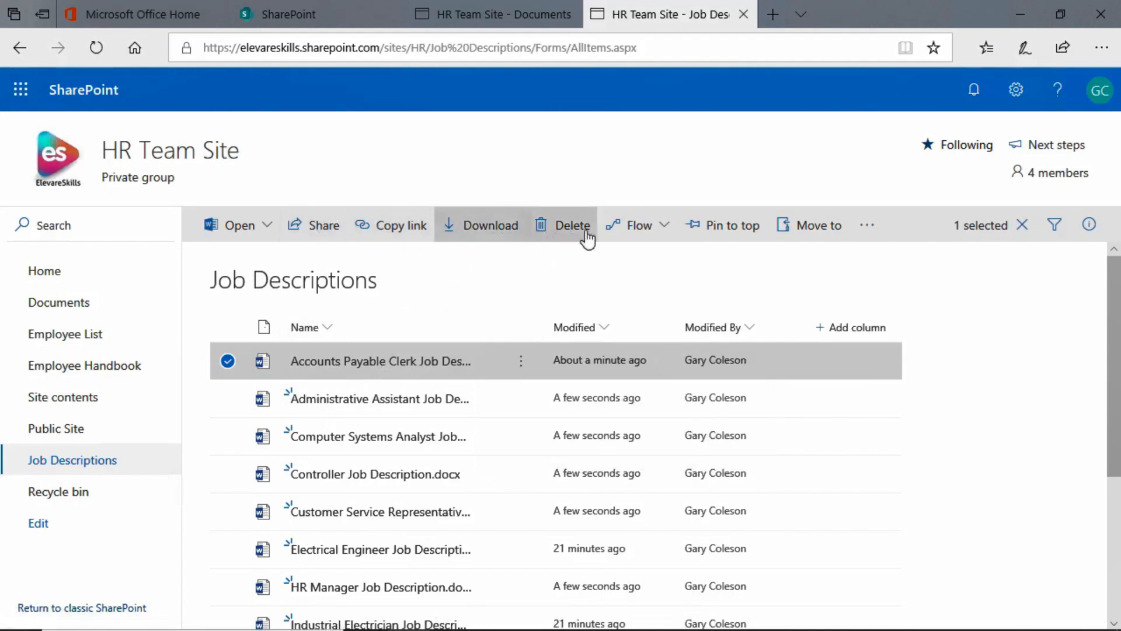
left_click(870, 229)
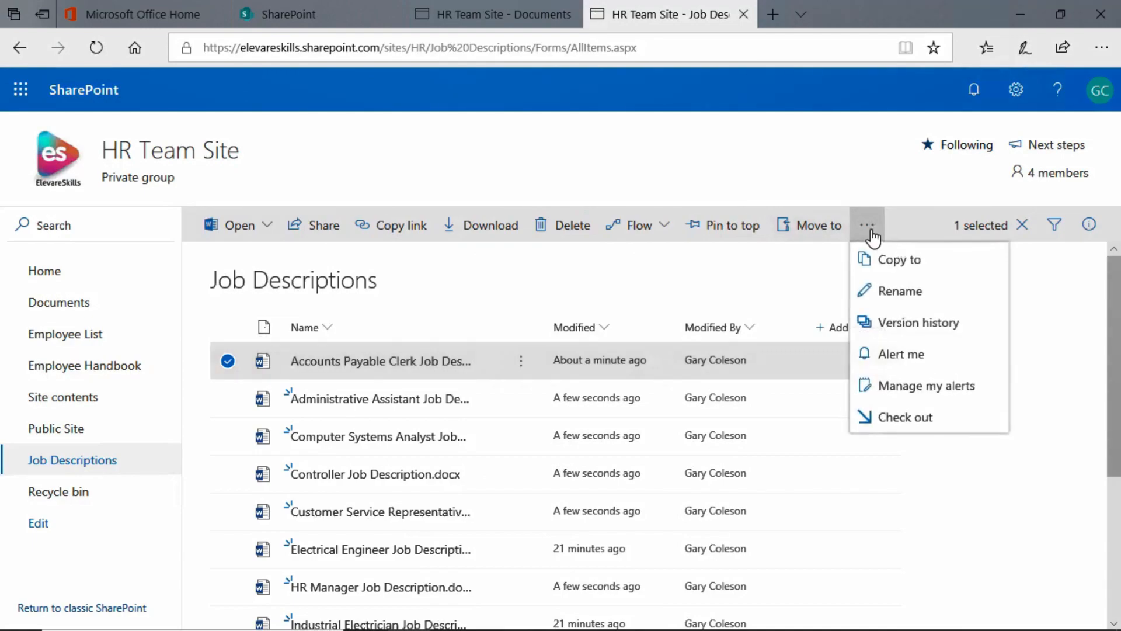
left_click(902, 273)
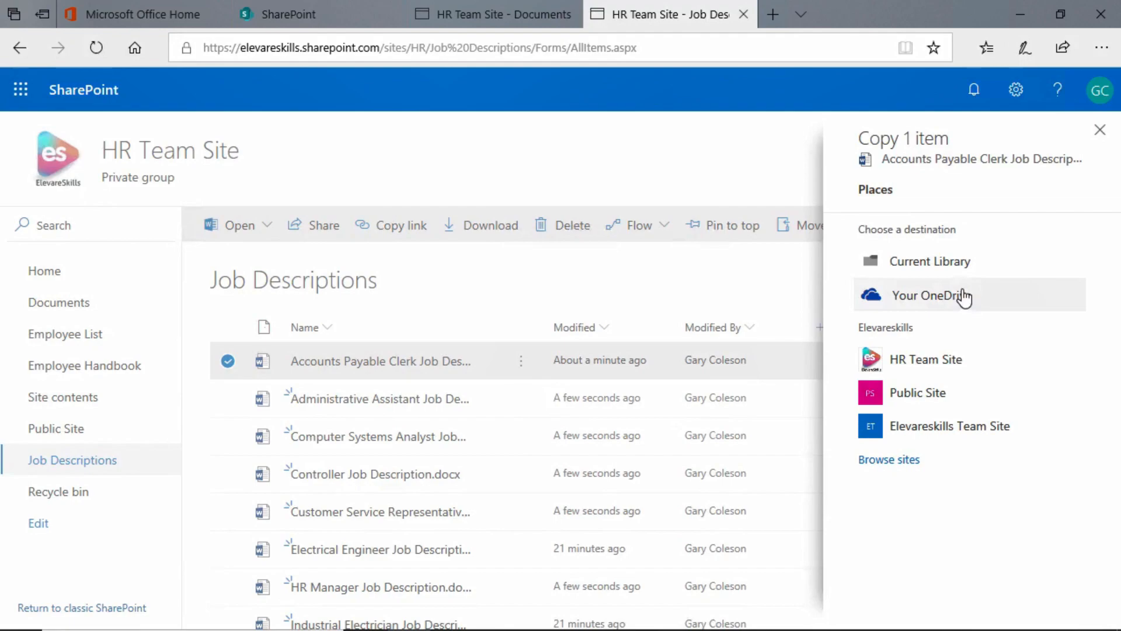
left_click(914, 394)
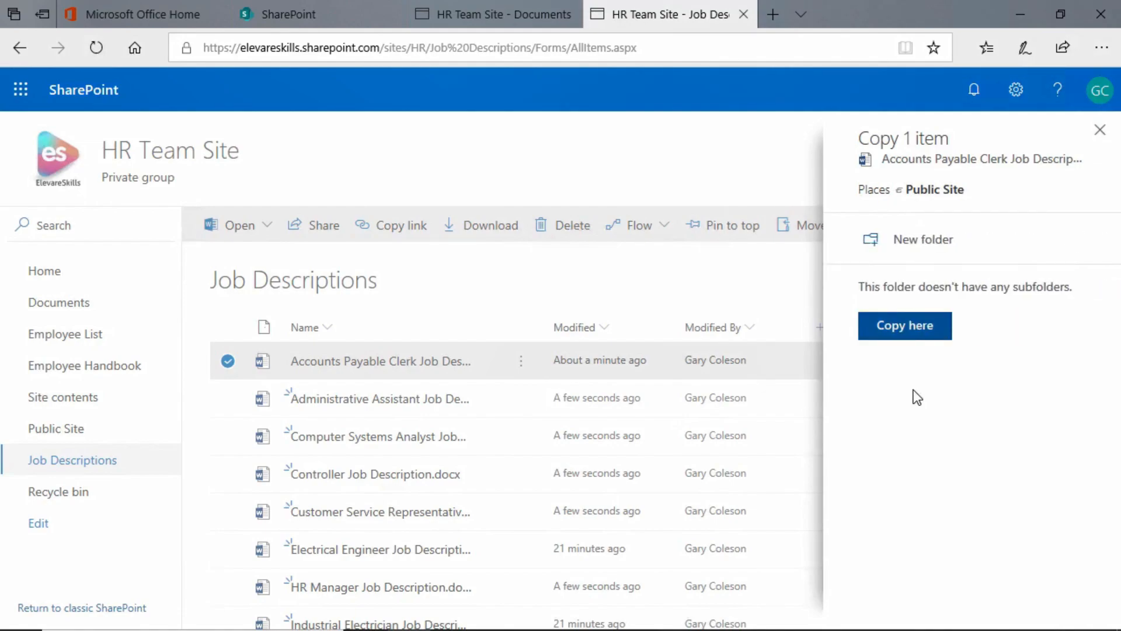
left_click(920, 332)
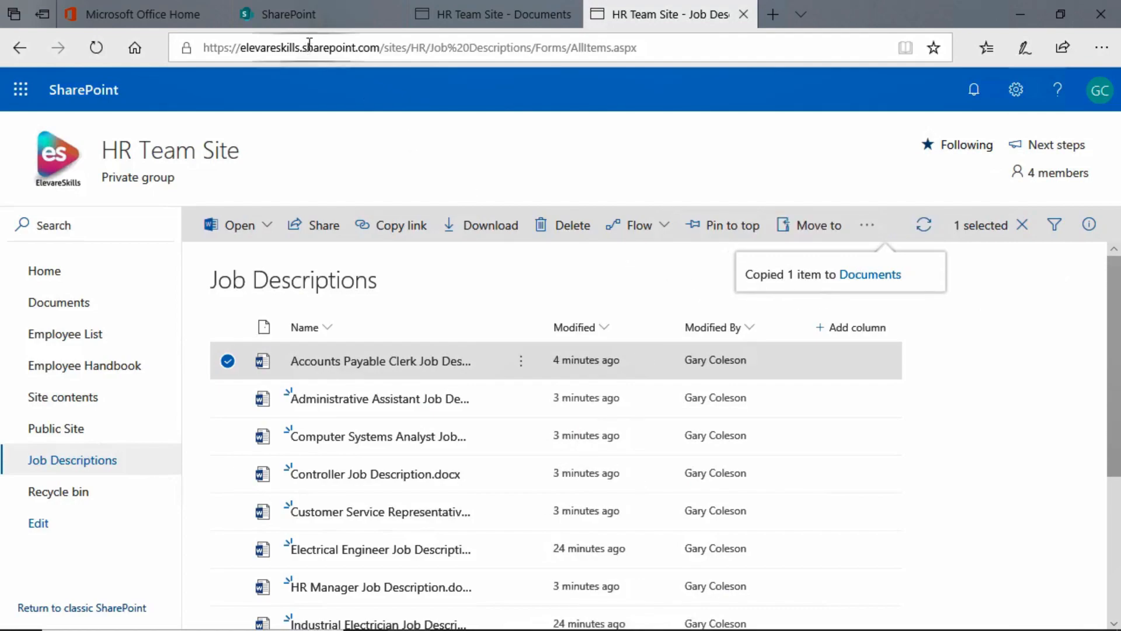
Step: Open the Public Site from the SharePoint start page and check its Documents library for the copied file
left_click(323, 18)
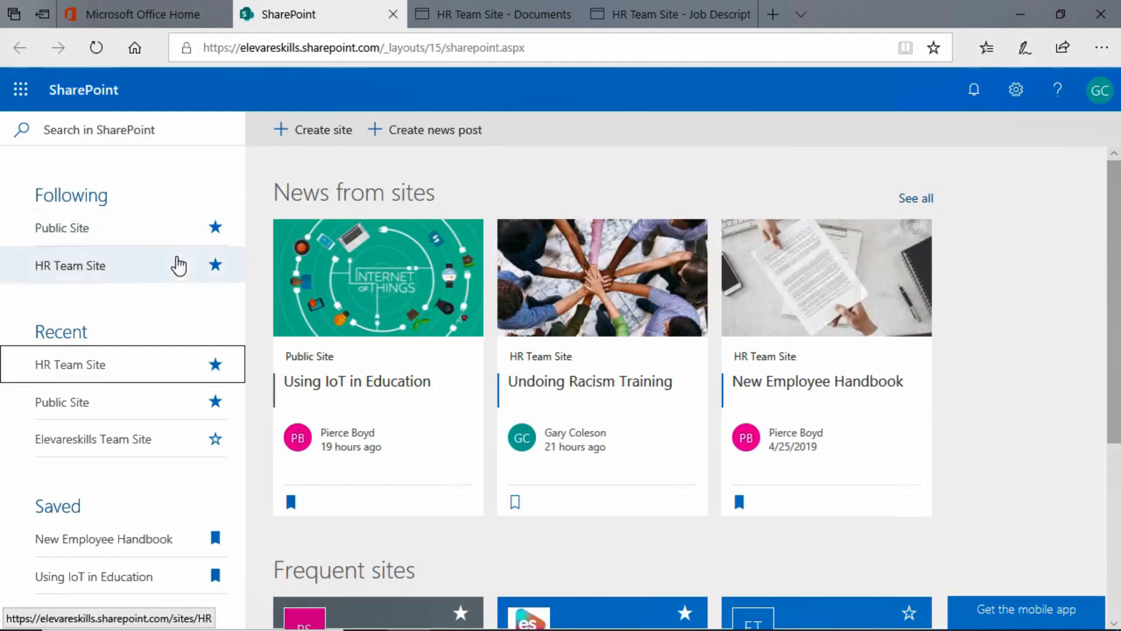
left_click(89, 228)
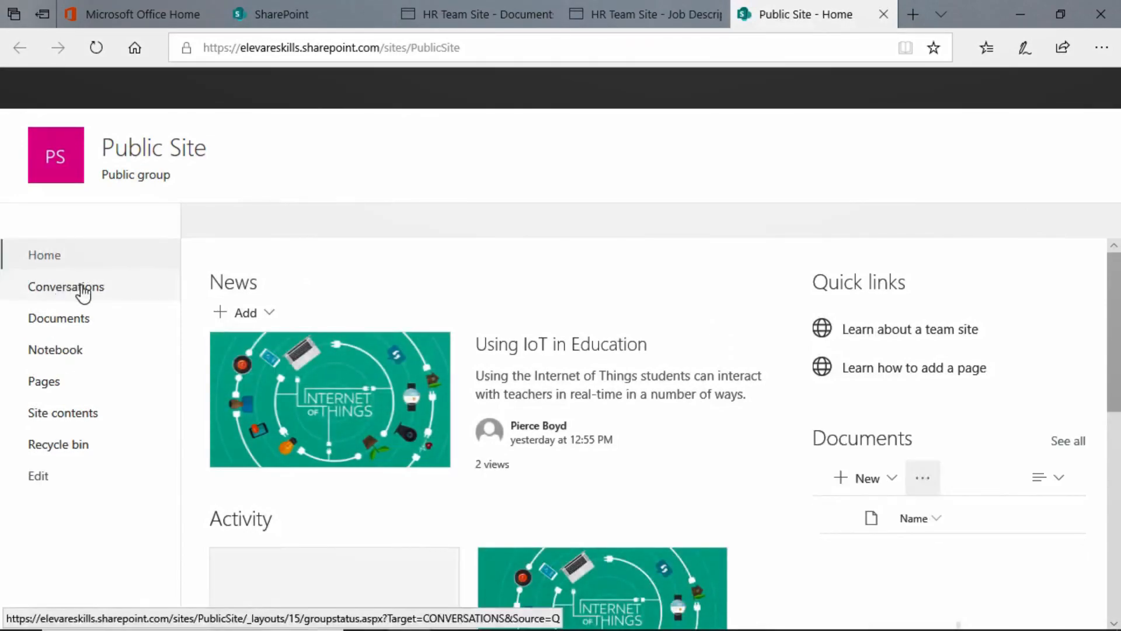
left_click(80, 288)
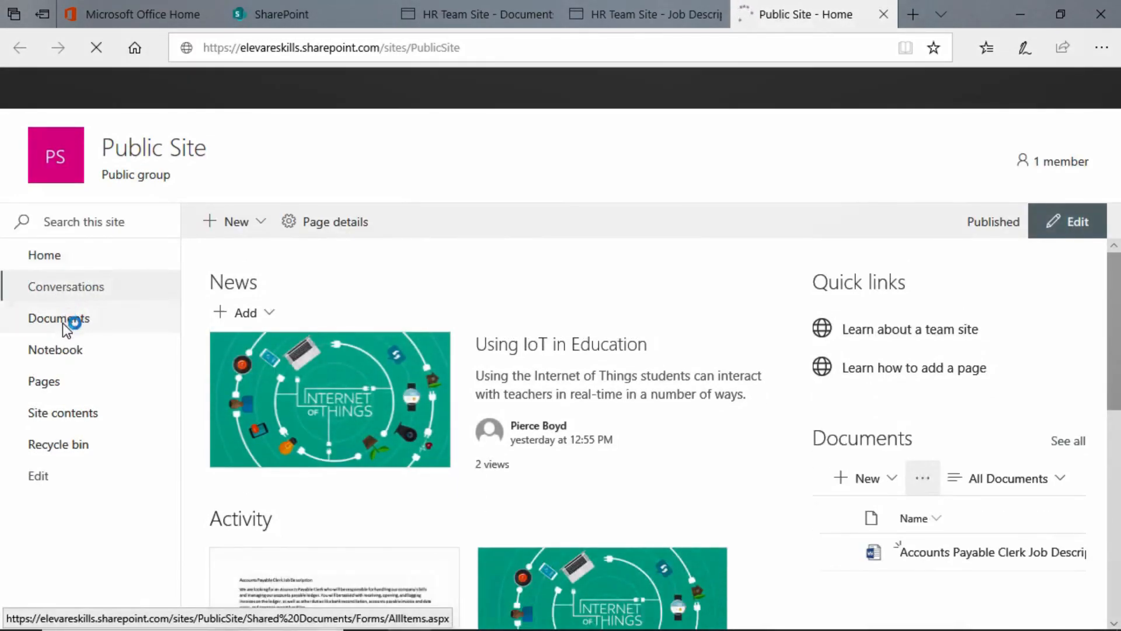
left_click(64, 324)
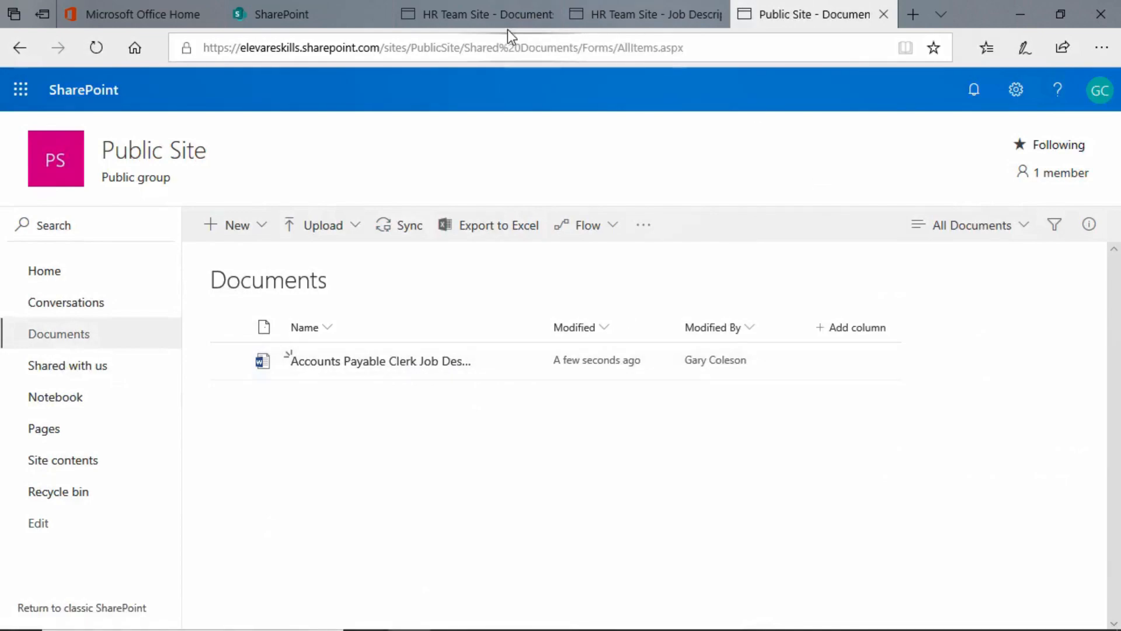
Step: In the HR Team Site's Job Descriptions library, select only the Administrative Assistant Job Description file and choose Your OneDrive as its copy destination
left_click(646, 19)
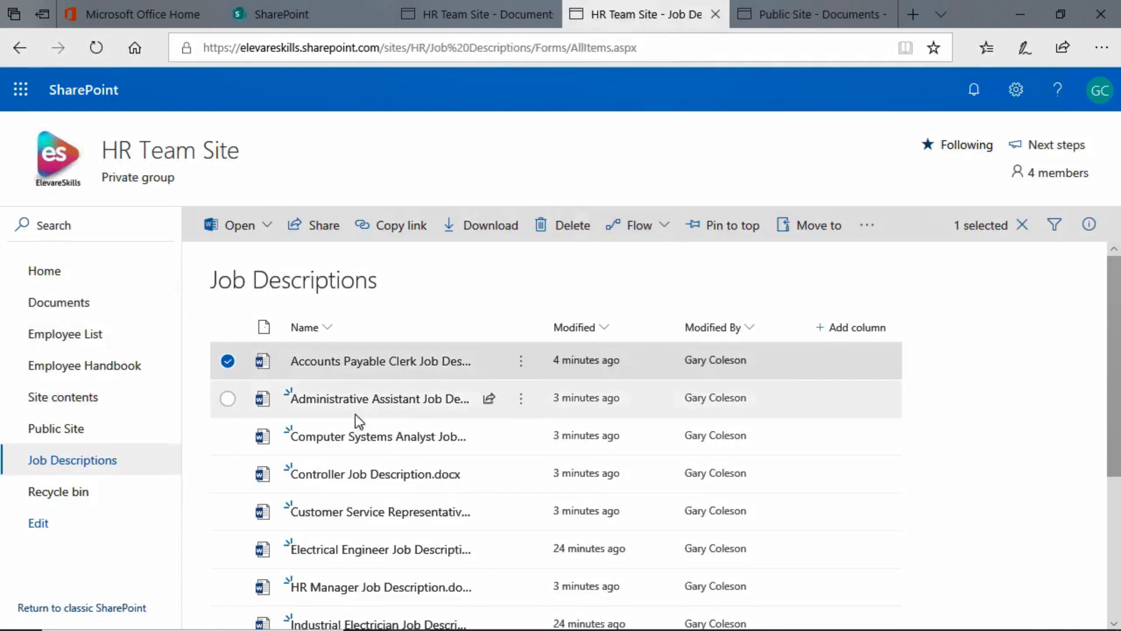
left_click(229, 362)
left_click(228, 398)
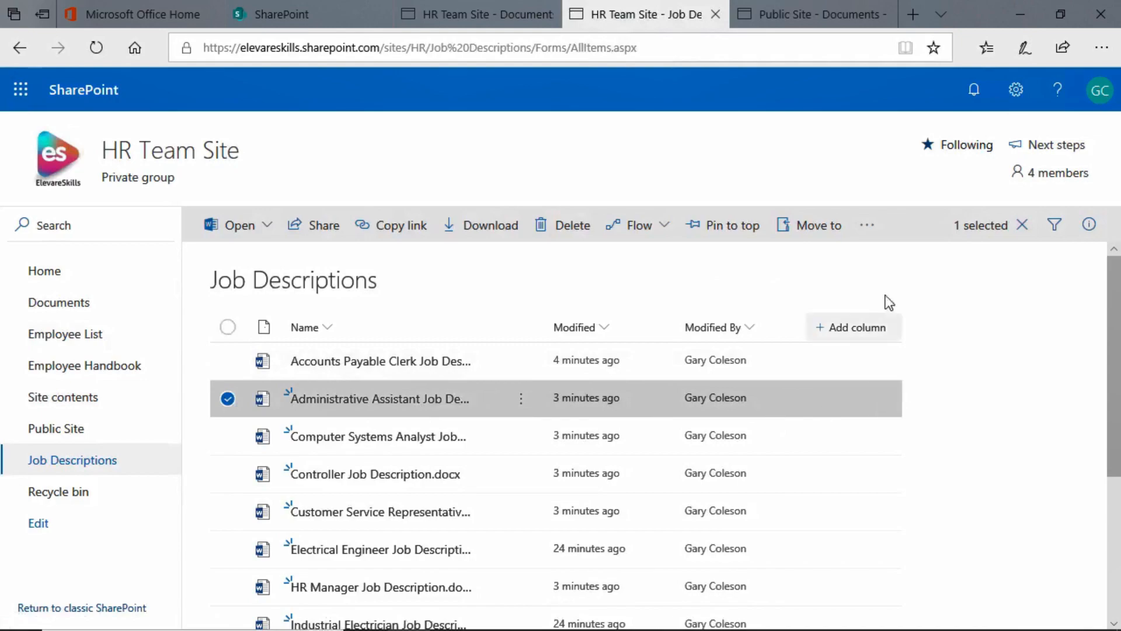
left_click(867, 226)
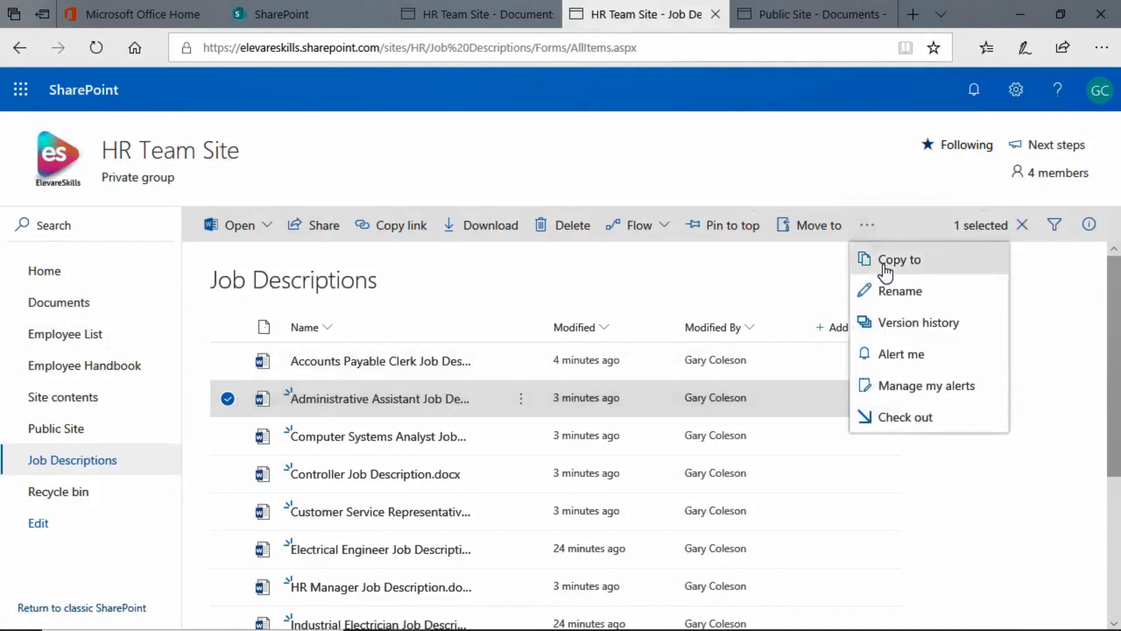
left_click(884, 269)
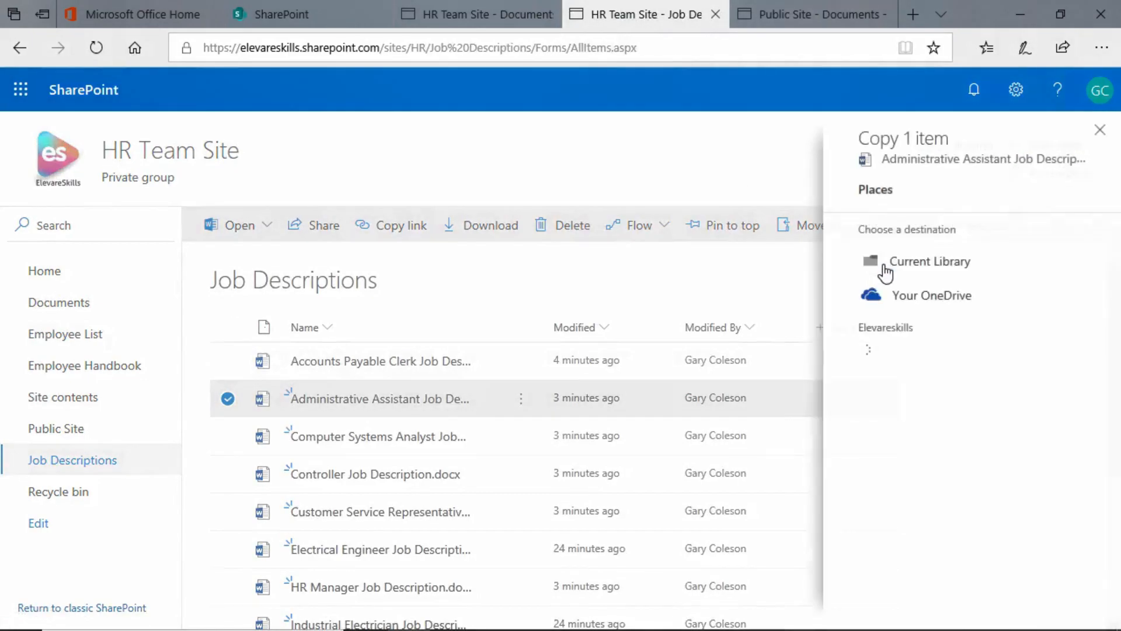
left_click(924, 301)
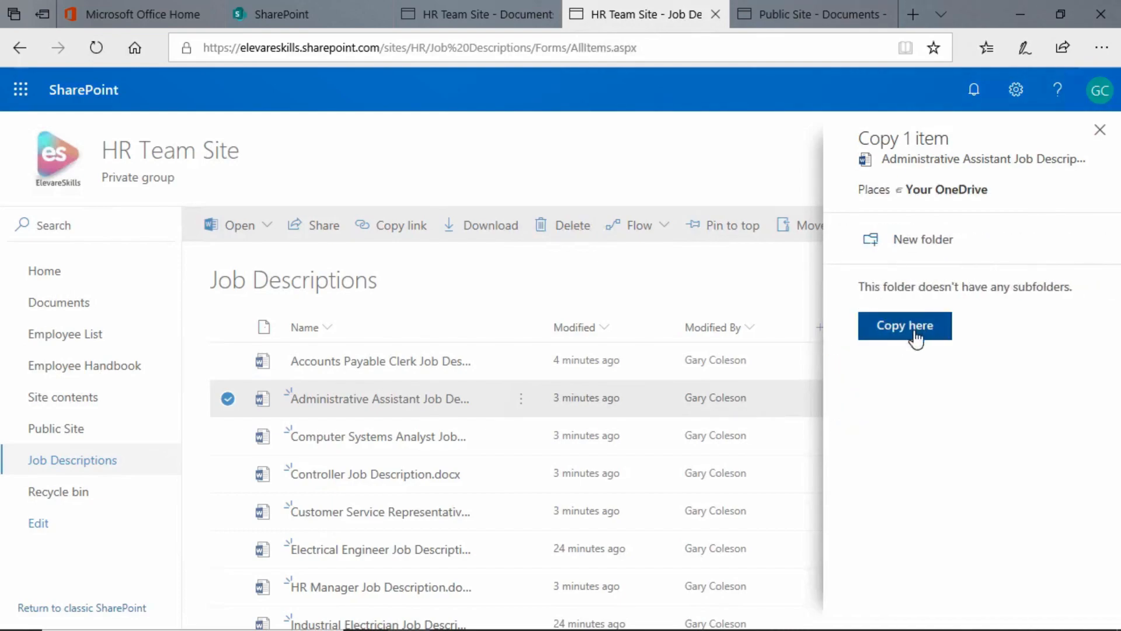
Step: Create a folder named Job Descriptions in the OneDrive destination and copy the Administrative Assistant Job Description file into it
left_click(917, 244)
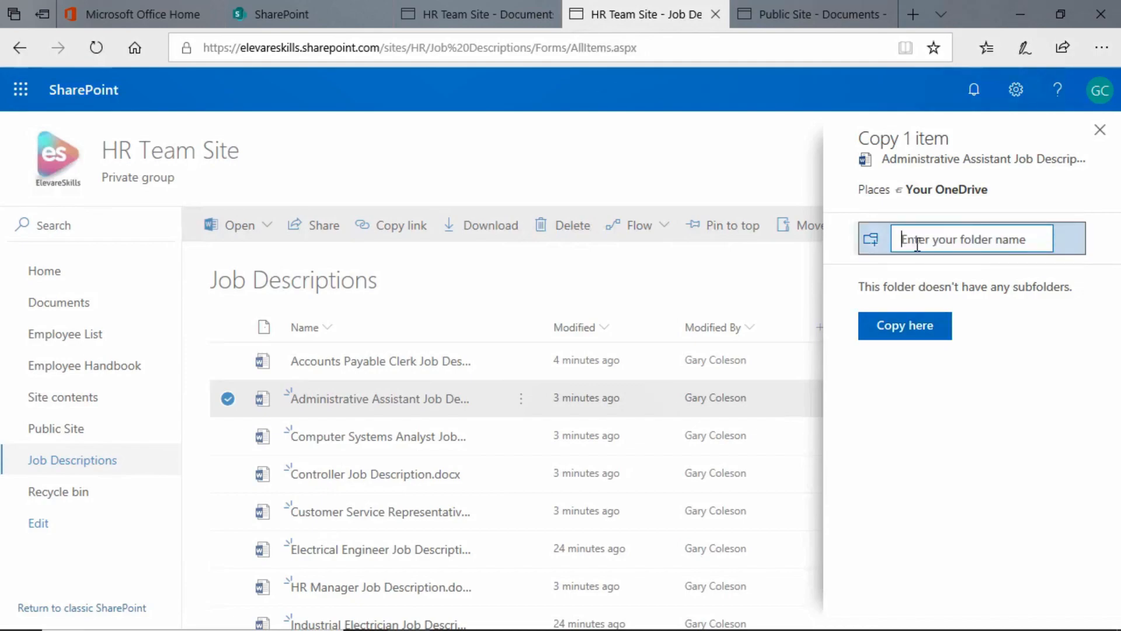
type("Job")
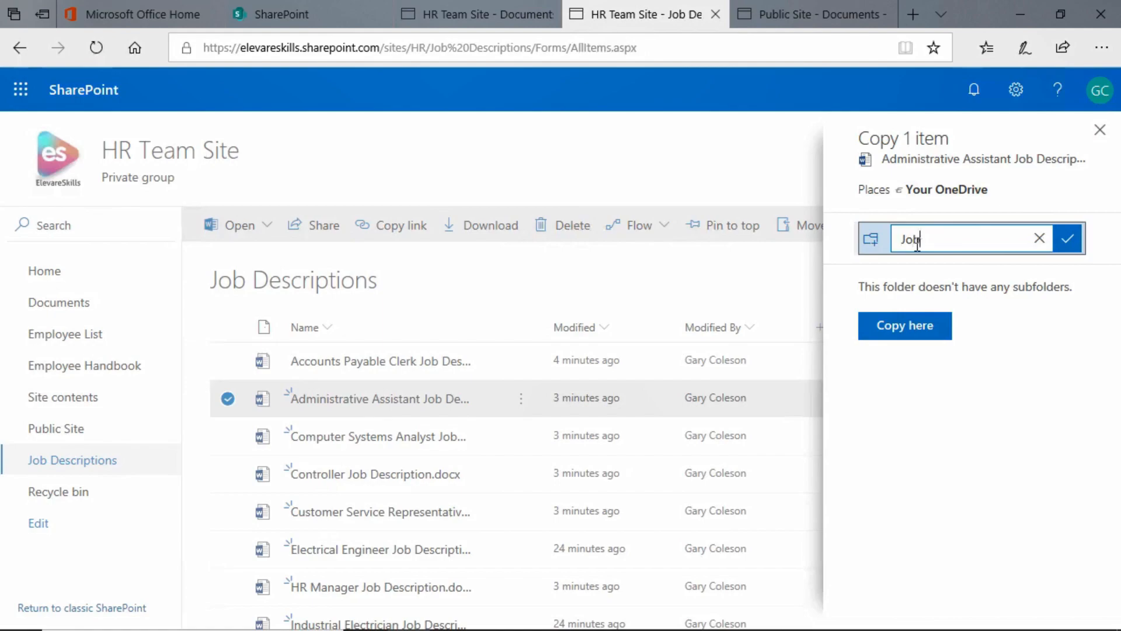
type(" Descriptions")
left_click(1066, 242)
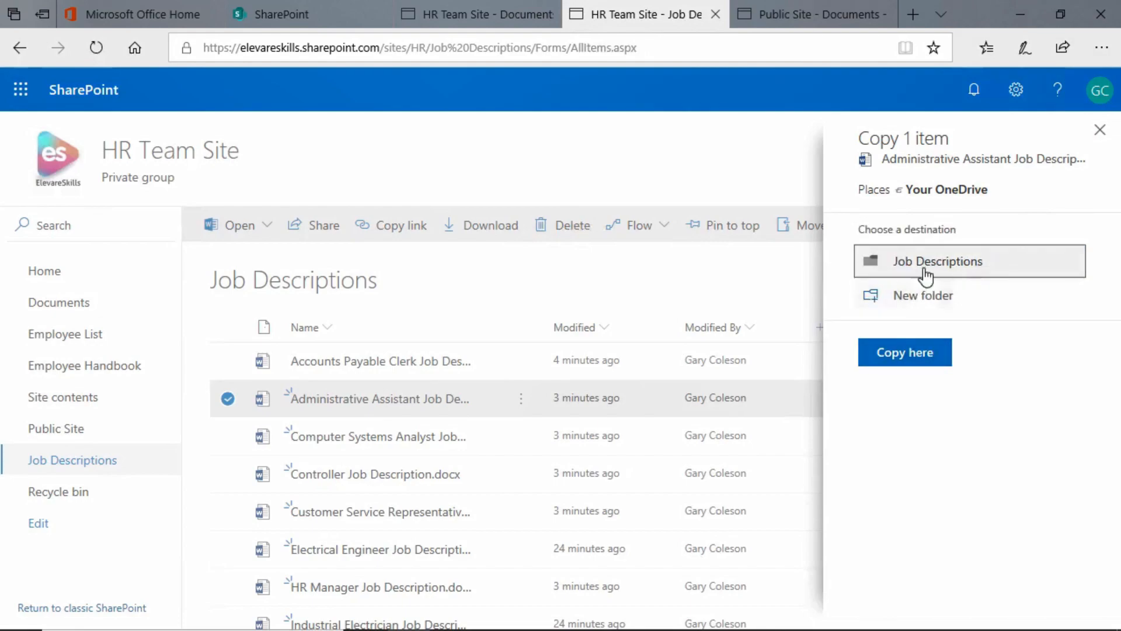
left_click(925, 273)
left_click(919, 336)
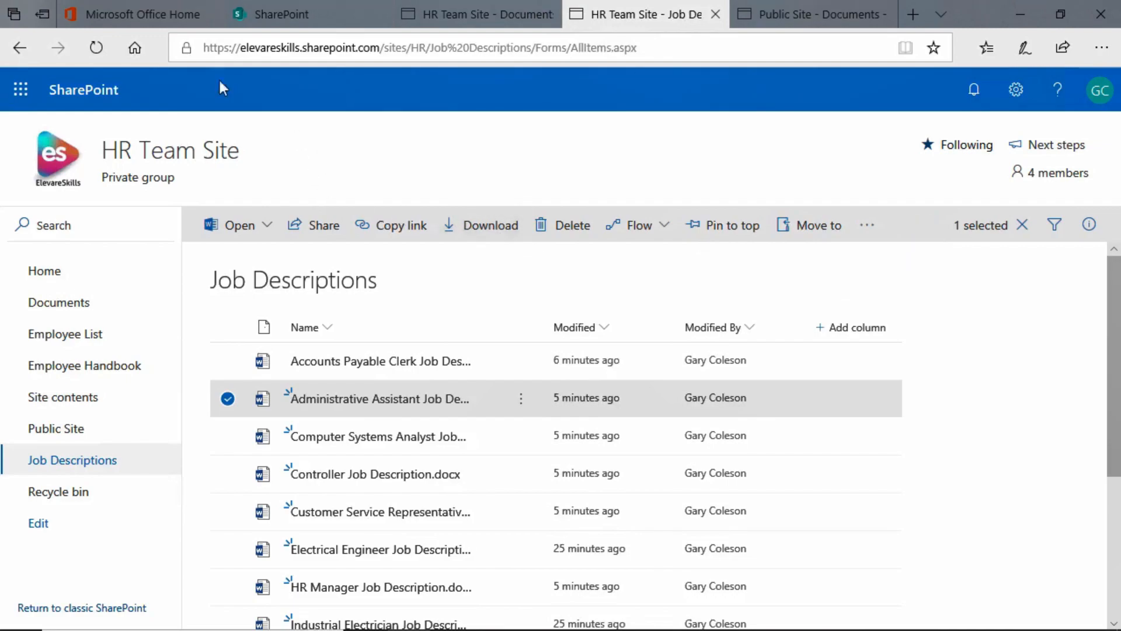
Step: Switch to OneDrive, check the Job Descriptions folder for the copied file, and return to the HR Team Site's Job Descriptions library
left_click(148, 17)
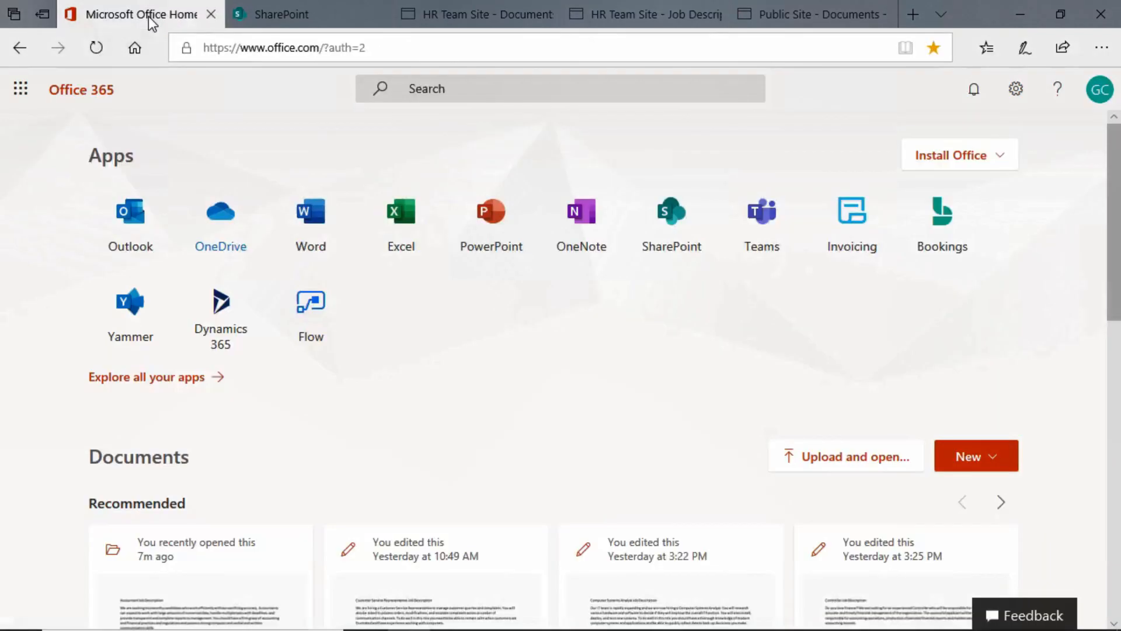
left_click(222, 231)
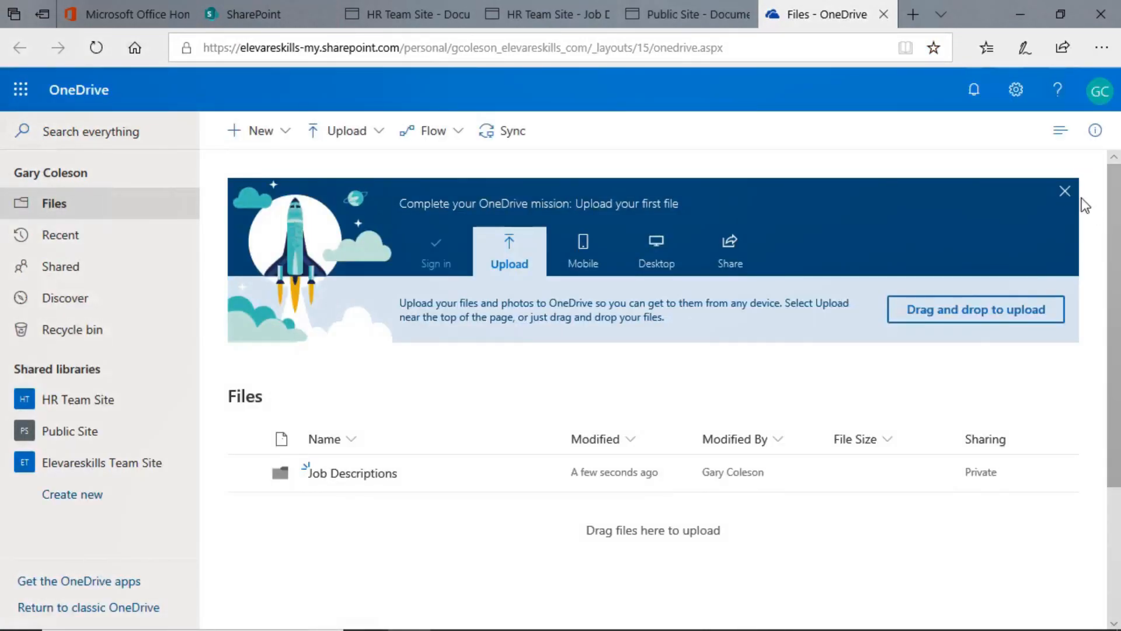
left_click(1066, 190)
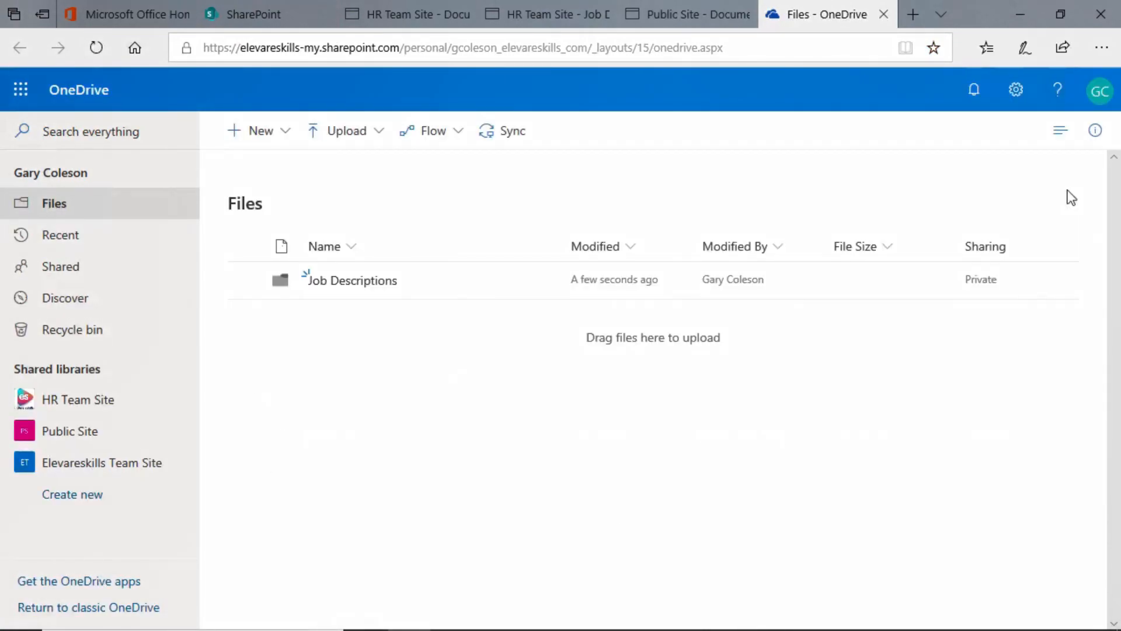
left_click(354, 286)
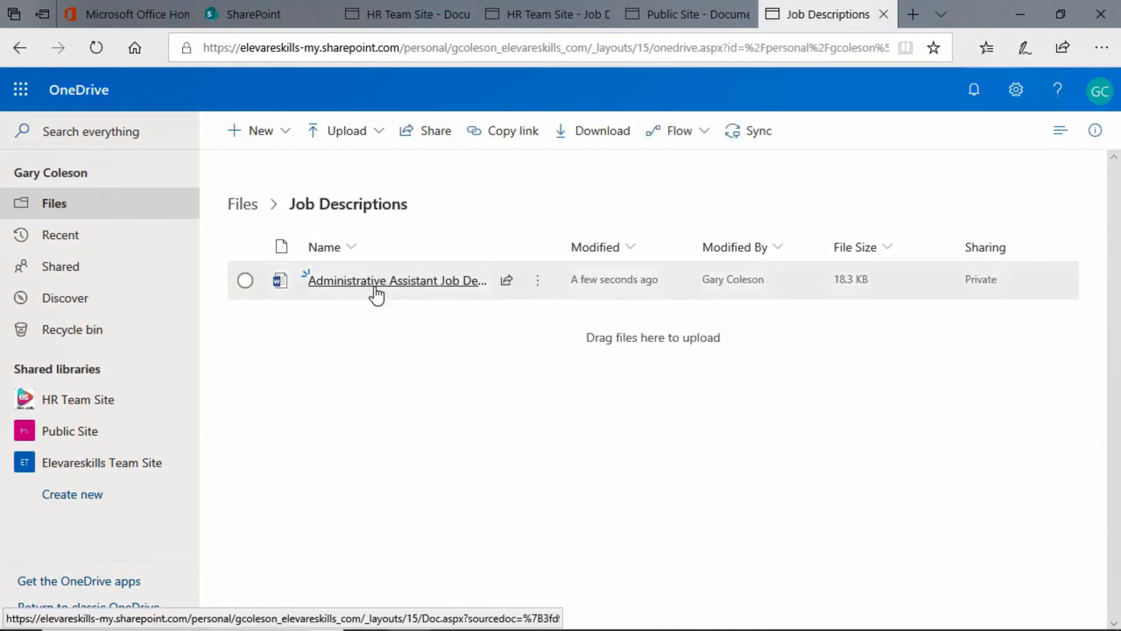
mouse_move(375, 289)
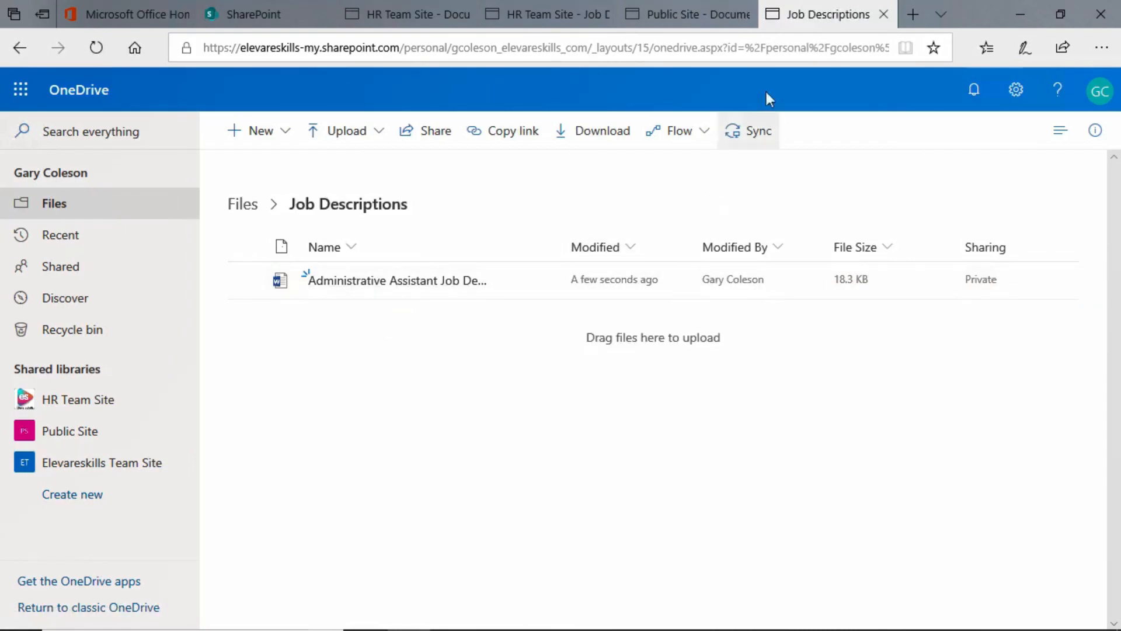
left_click(569, 19)
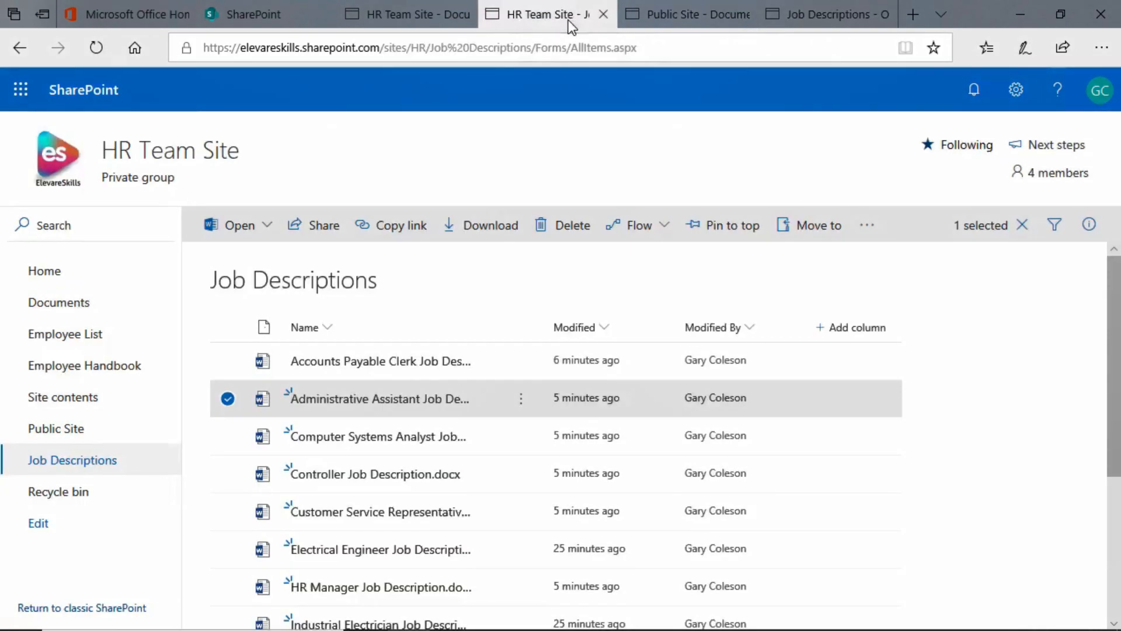